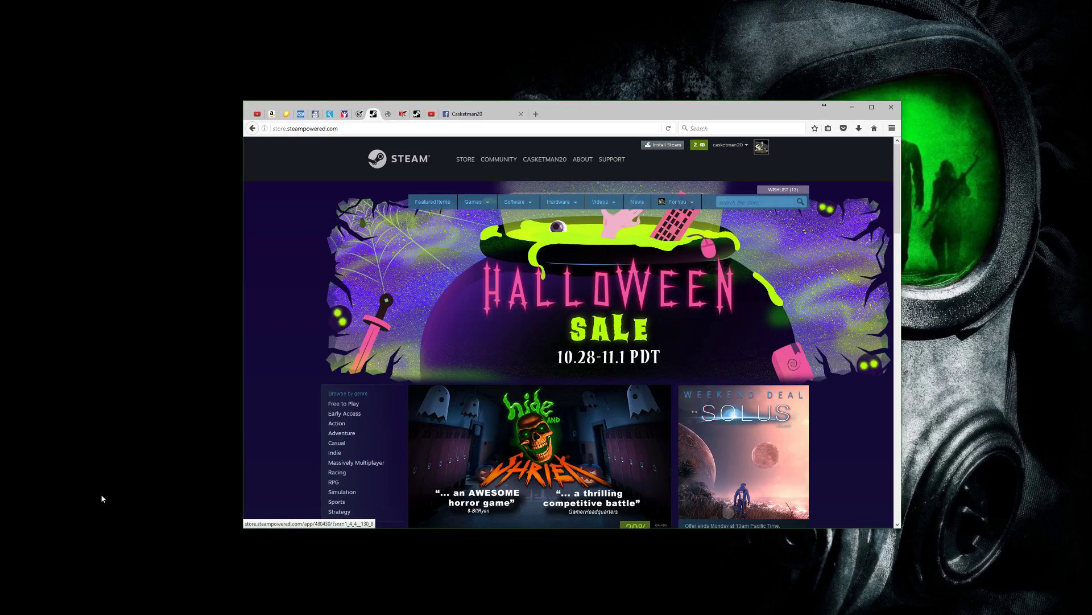
Search the Steam store for 'american' and open the American Truck Simulator store page
click(600, 202)
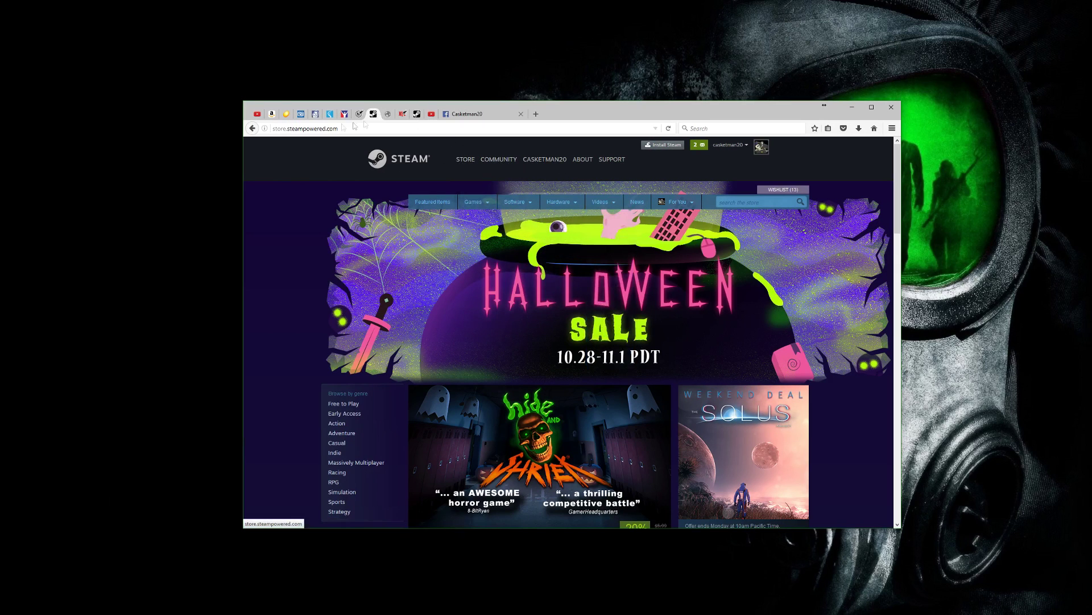
click(720, 202)
text(american)
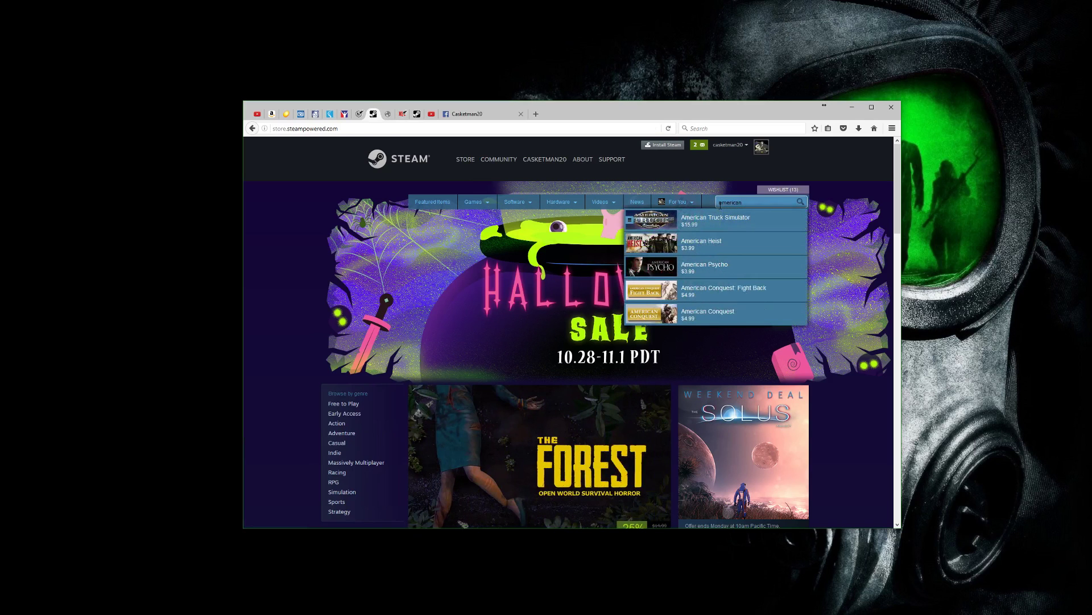
click(401, 160)
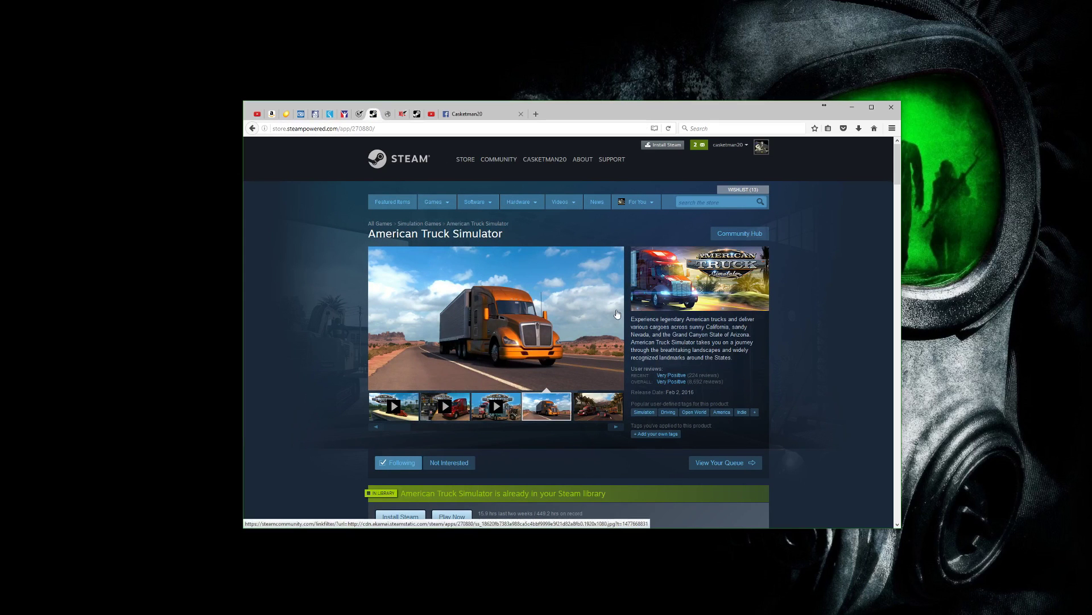
mouse_move(435, 202)
scroll(566, 234, down, 1)
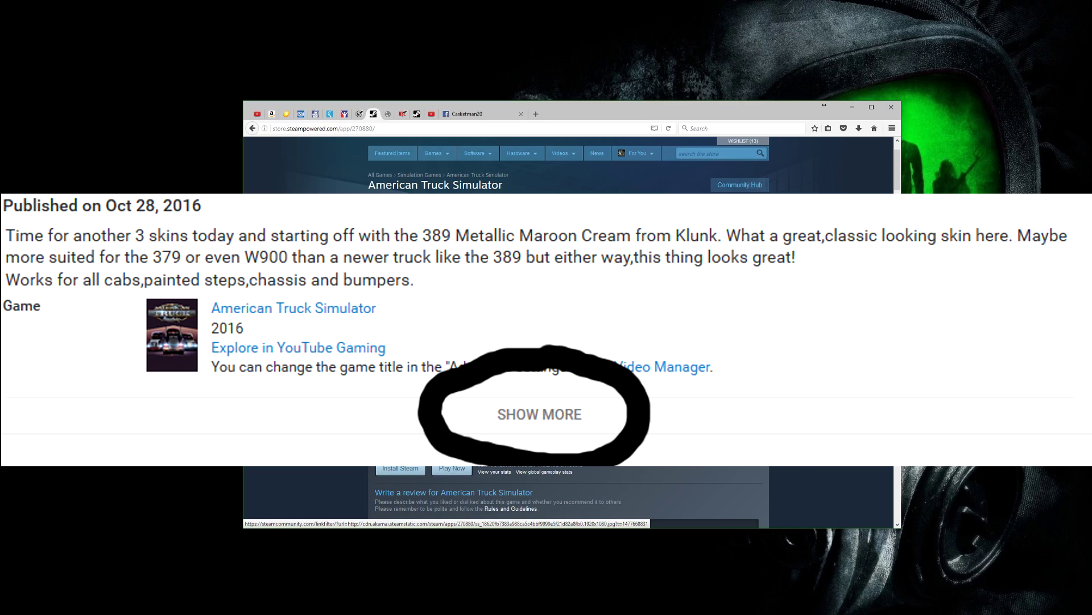
scroll(603, 296, down, 10)
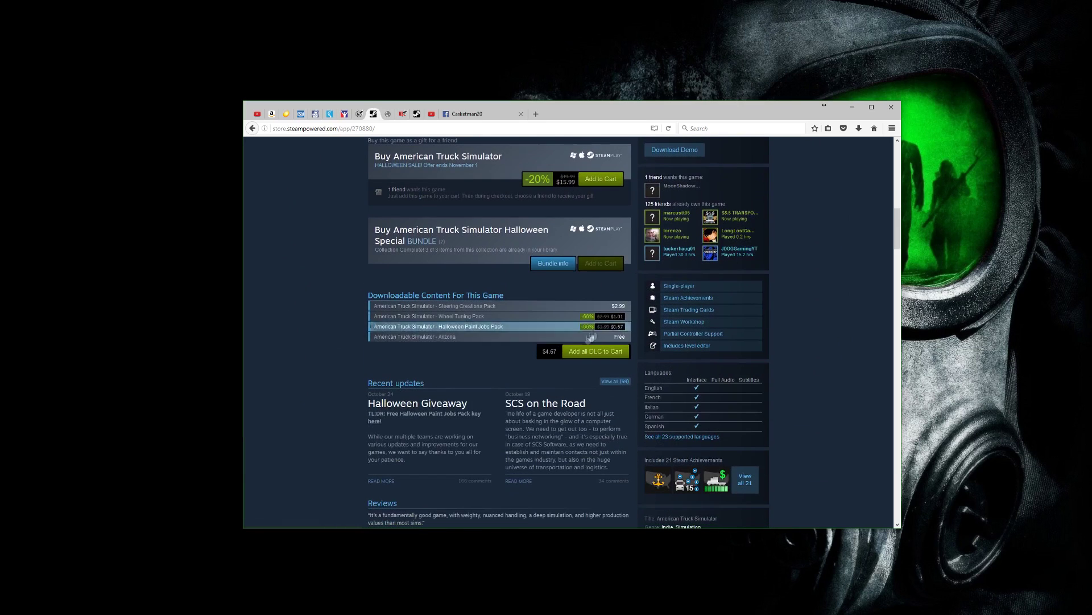
scroll(451, 371, up, 3)
scroll(451, 371, up, 10)
scroll(615, 290, down, 5)
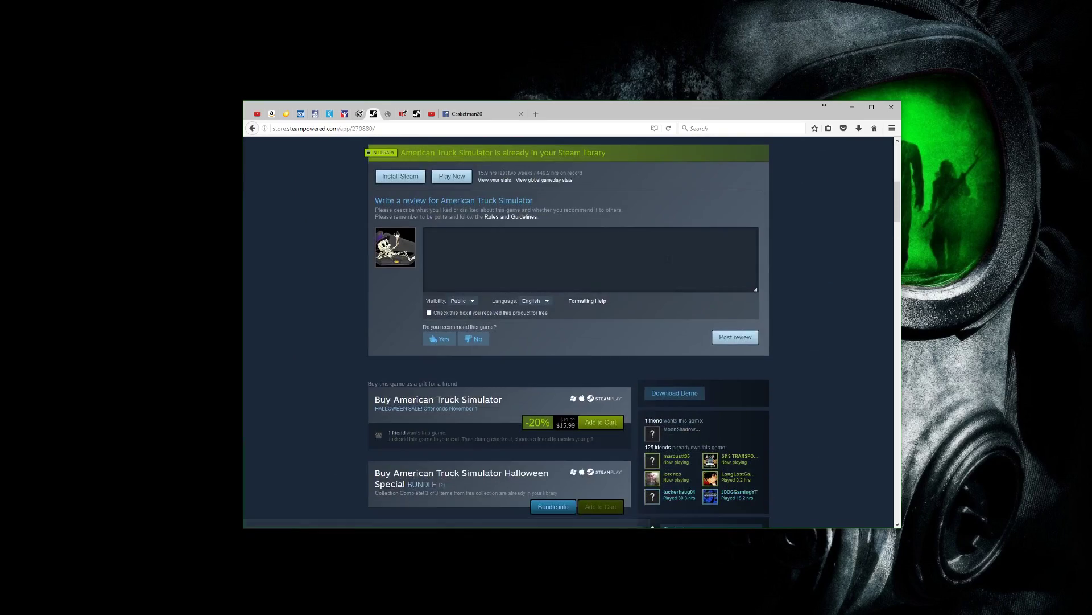
scroll(681, 255, up, 2)
scroll(630, 342, down, 5)
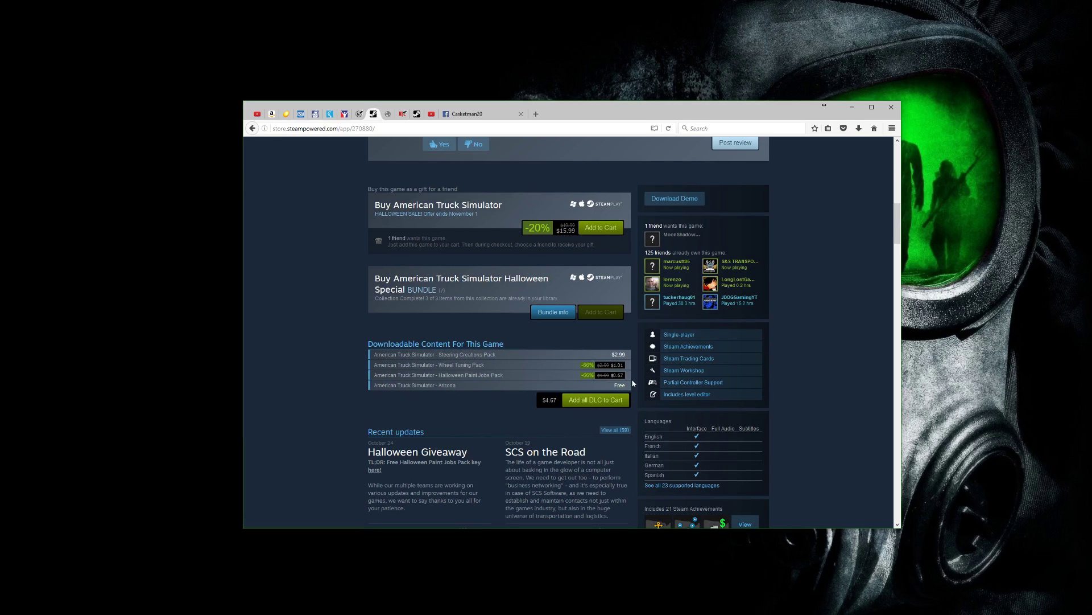
scroll(632, 382, up, 10)
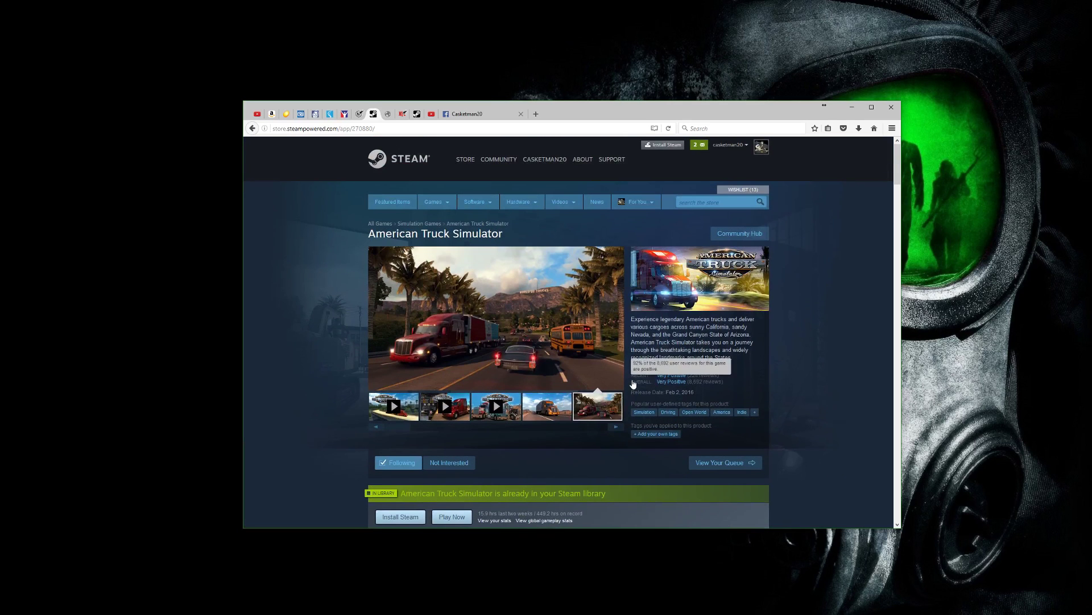
drag(650, 107, 629, 100)
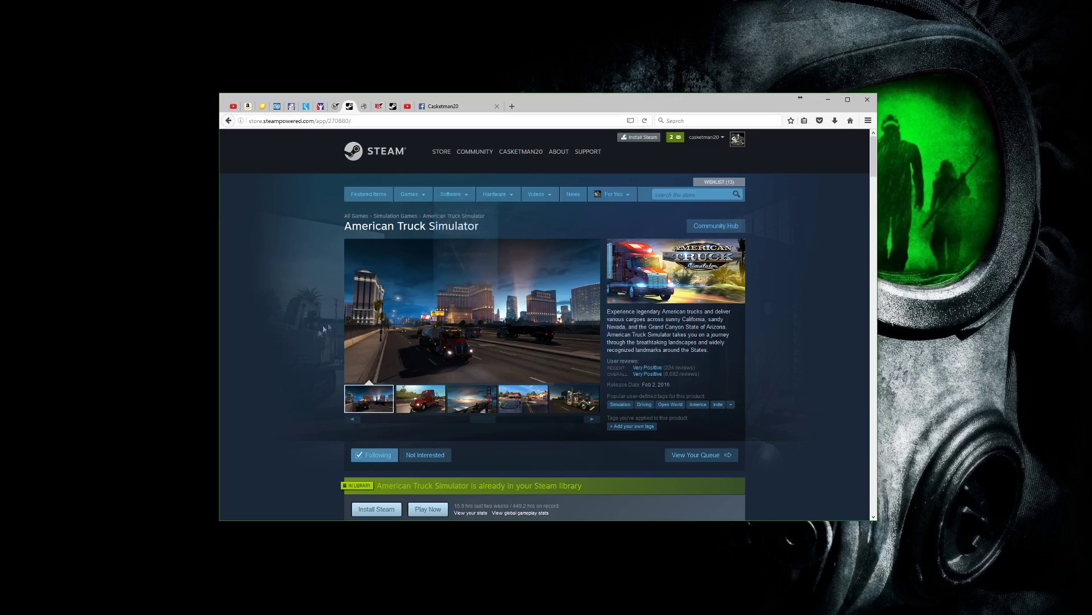
scroll(314, 340, down, 10)
scroll(317, 340, up, 4)
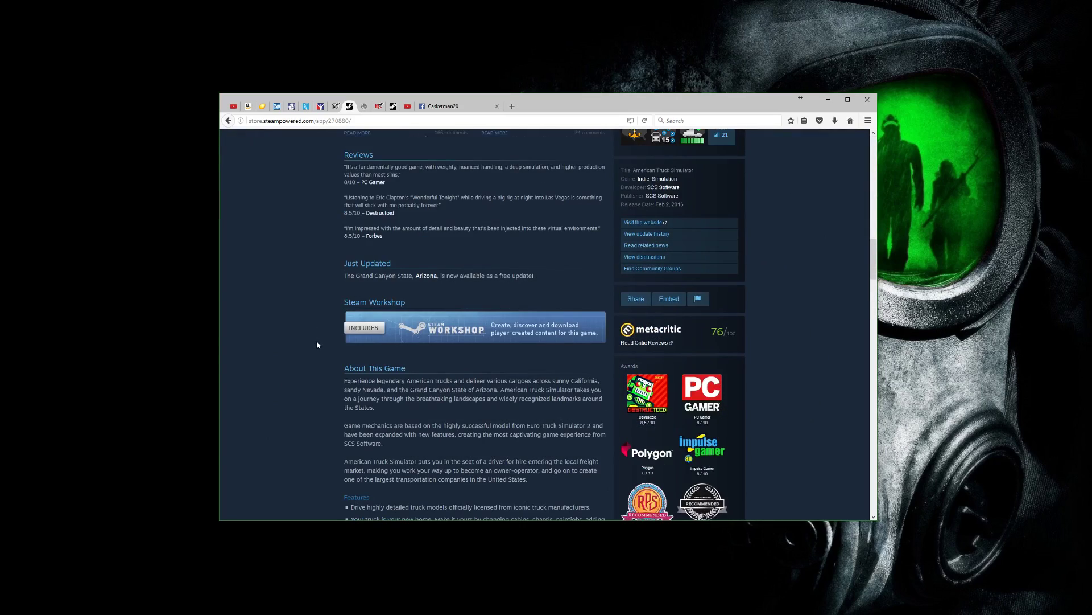
Open the American Truck Simulator Workshop listing, keeping the Most Recent sort order
click(386, 324)
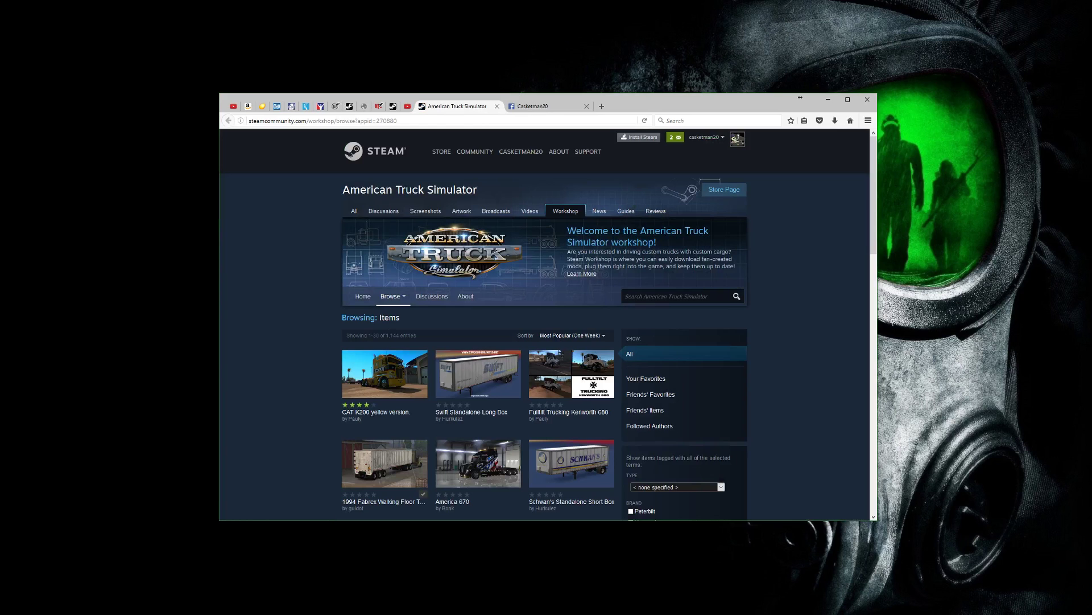
click(350, 106)
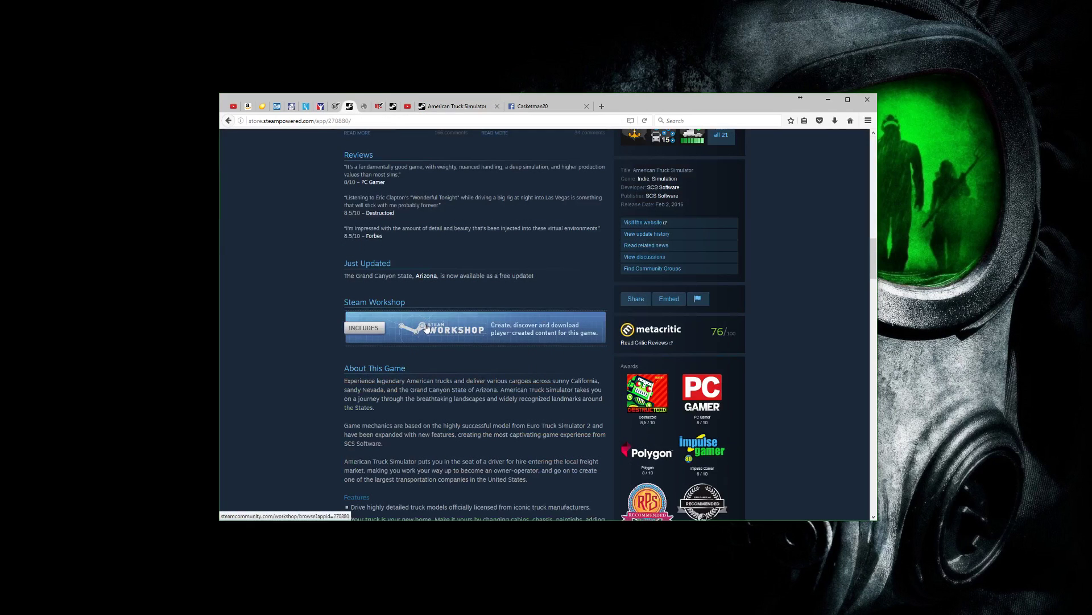
click(392, 111)
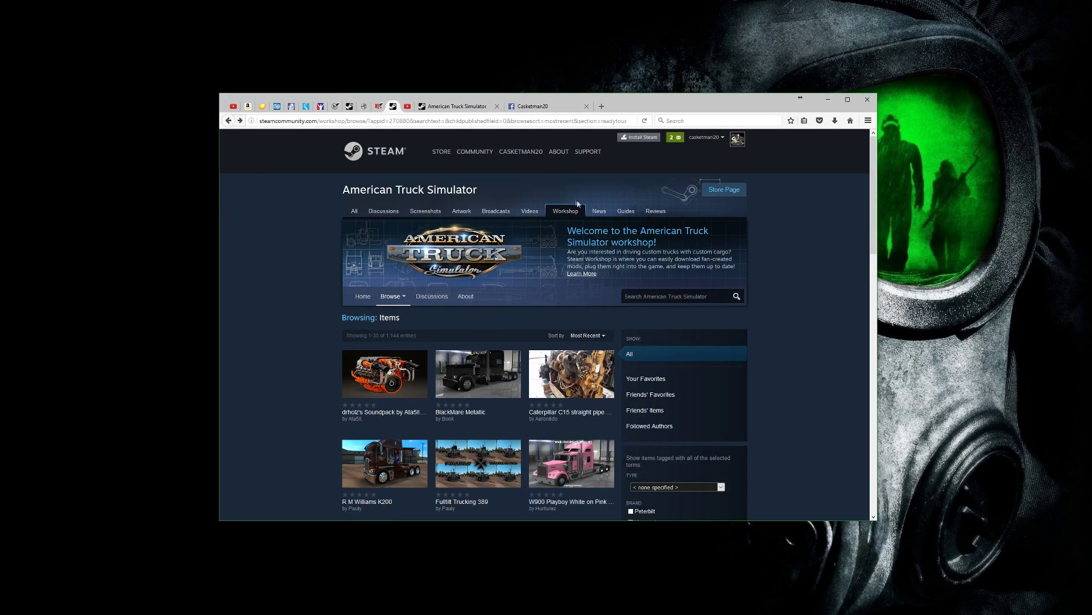
click(645, 121)
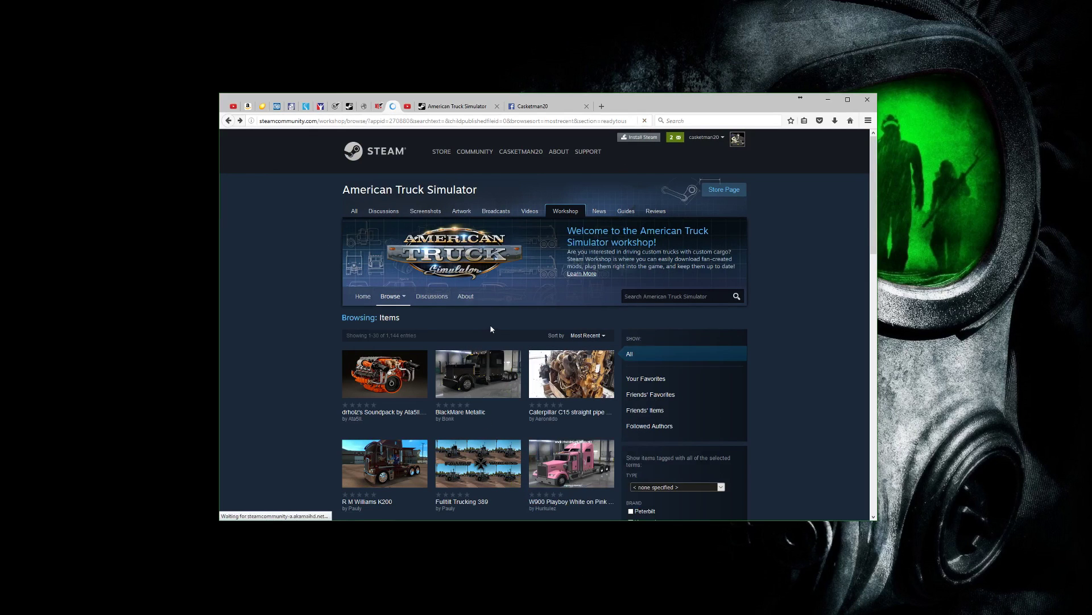
click(584, 337)
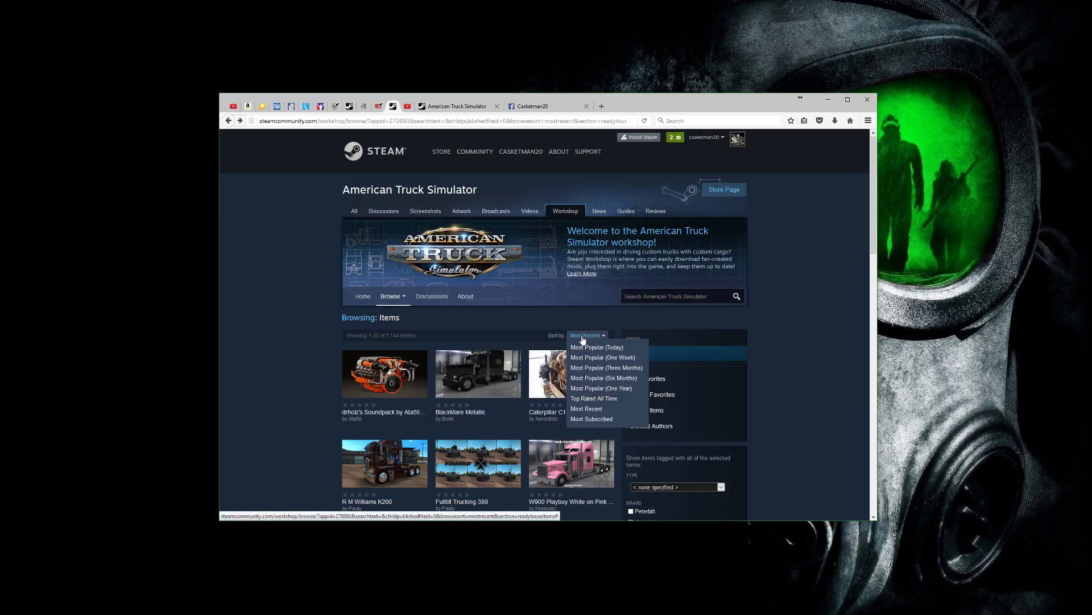
click(583, 338)
Filter the workshop items to the Paintjobs truck-part tag, leaving 790 entries
scroll(334, 391, down, 15)
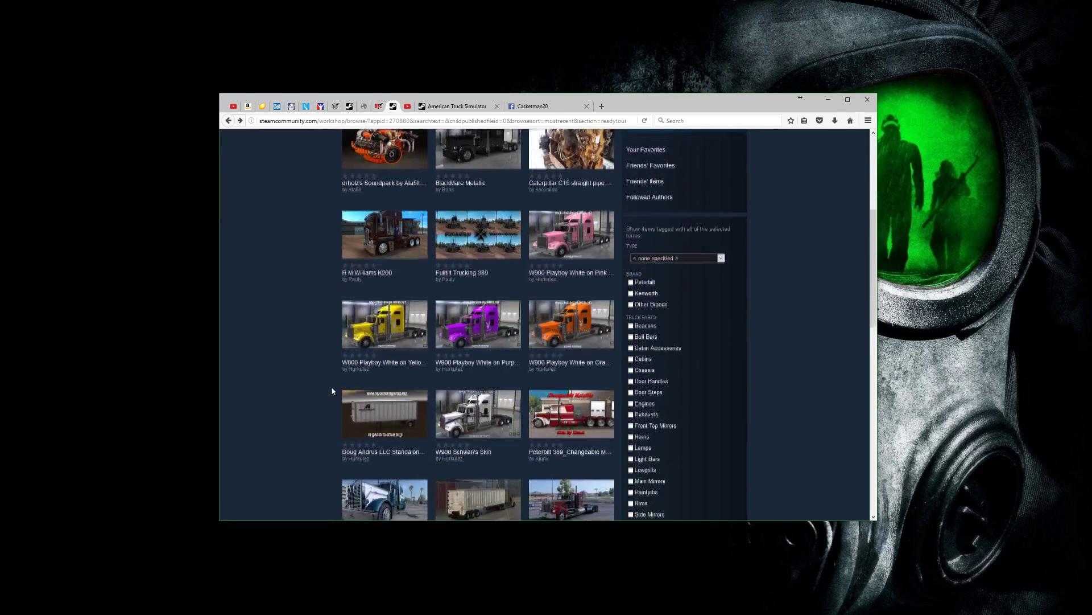
scroll(334, 389, down, 5)
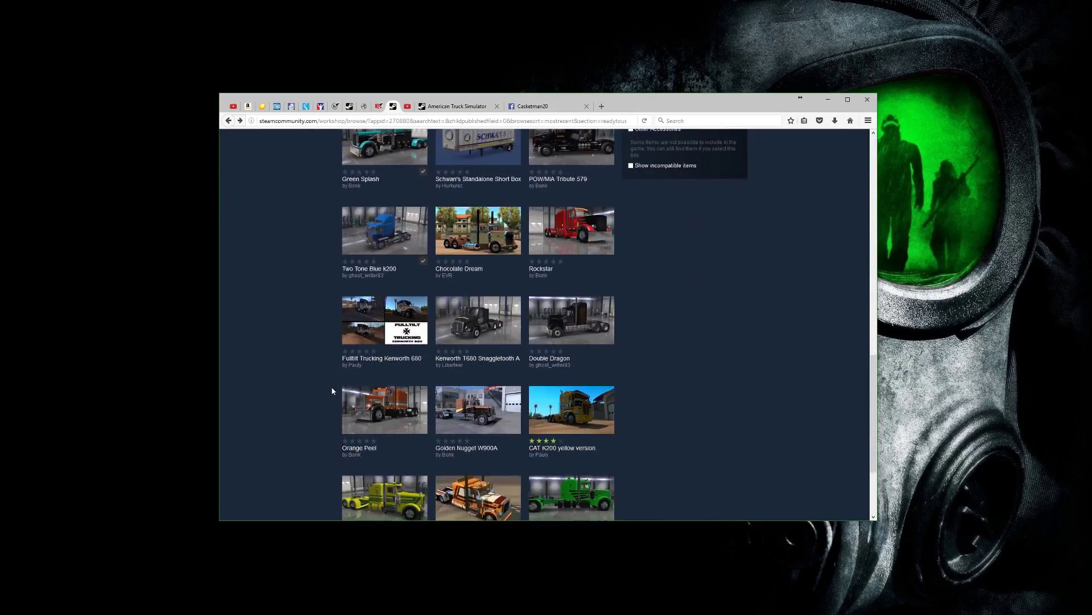
scroll(334, 387, up, 10)
scroll(640, 341, down, 2)
click(637, 334)
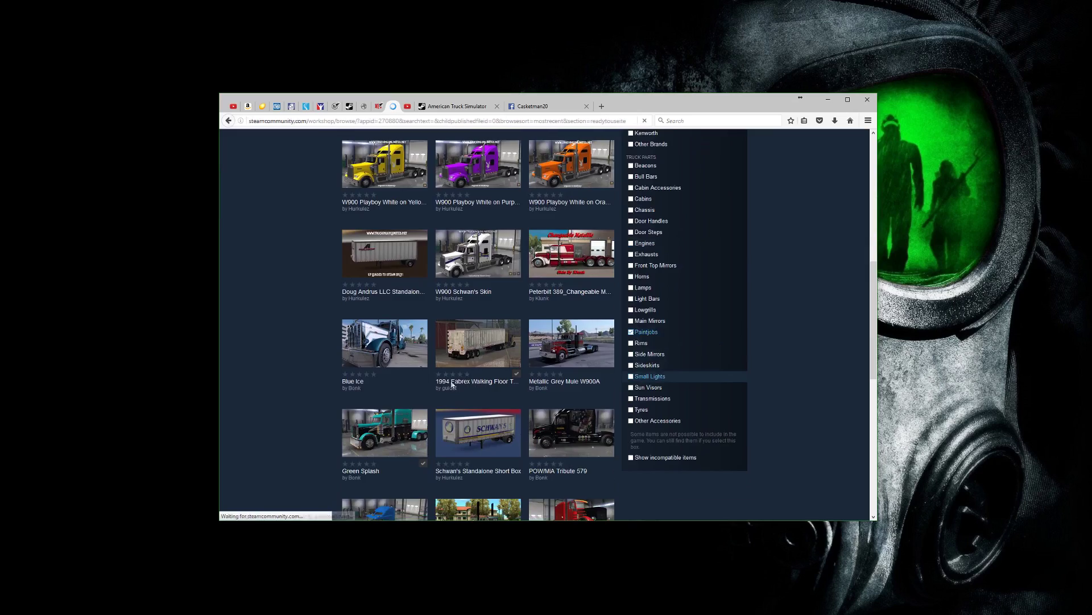
scroll(324, 346, down, 2)
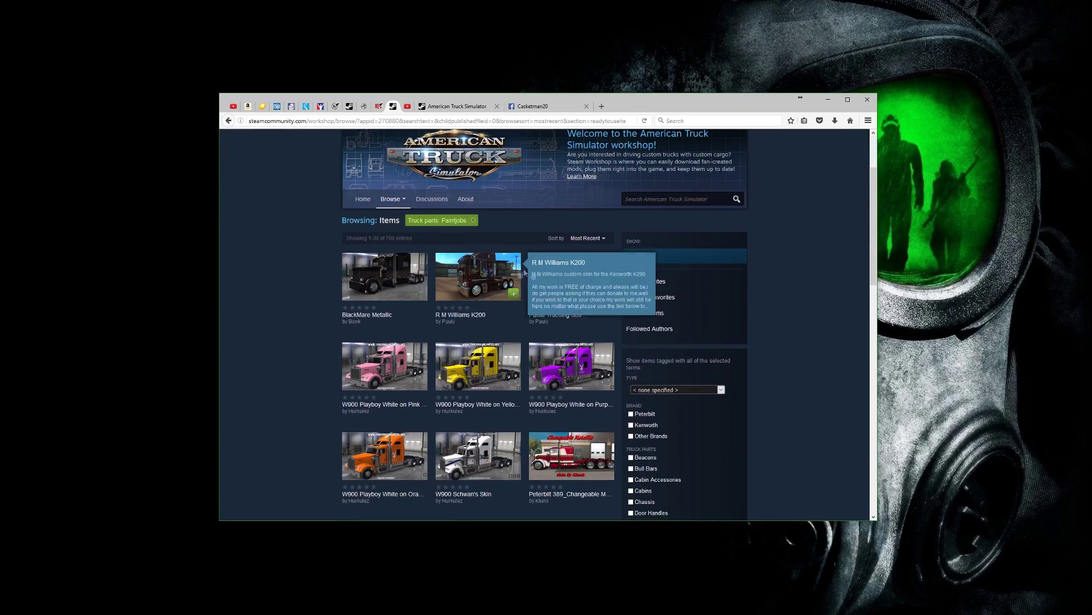
scroll(336, 343, down, 1)
scroll(336, 346, down, 2)
click(586, 138)
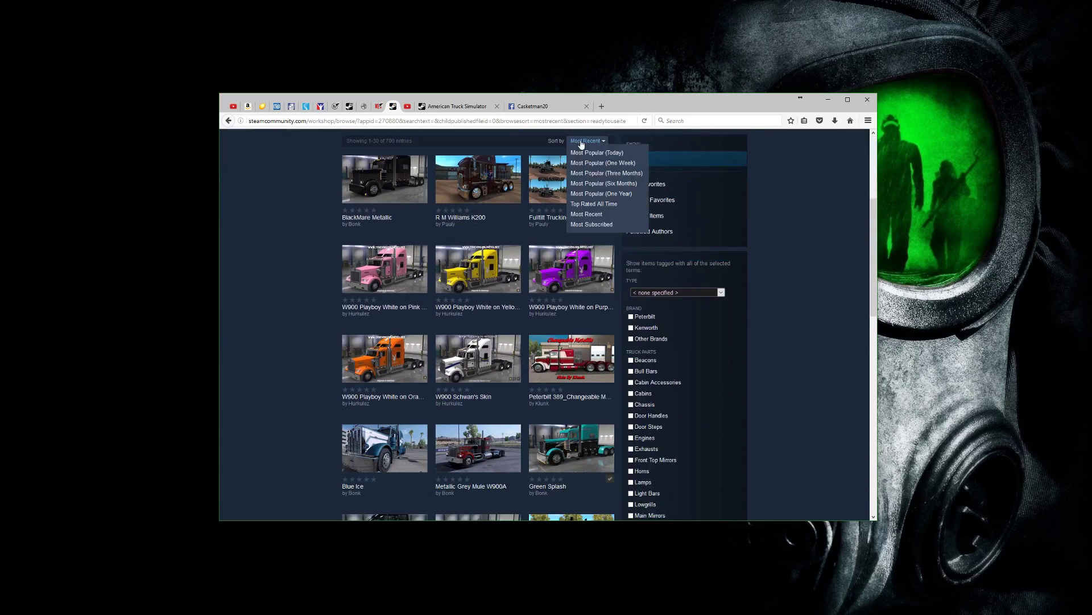
click(586, 151)
click(586, 336)
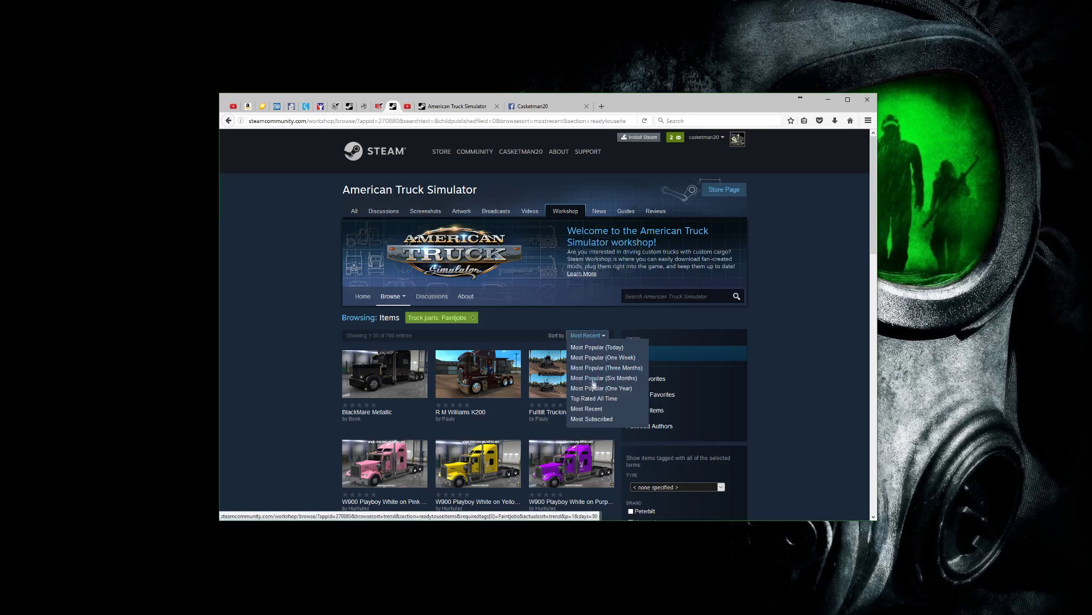
click(595, 400)
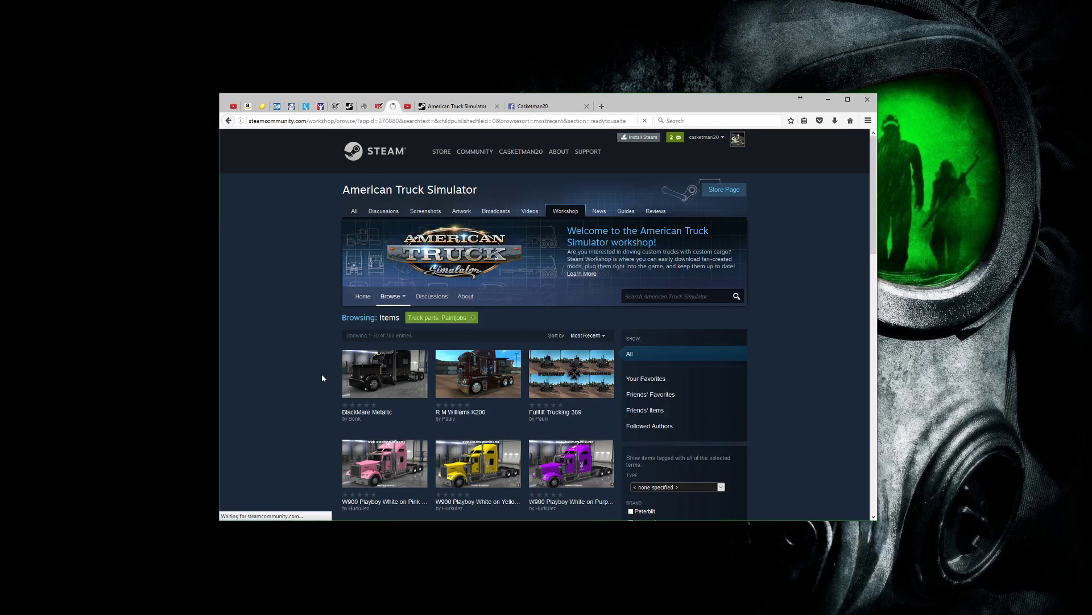
scroll(322, 374, down, 3)
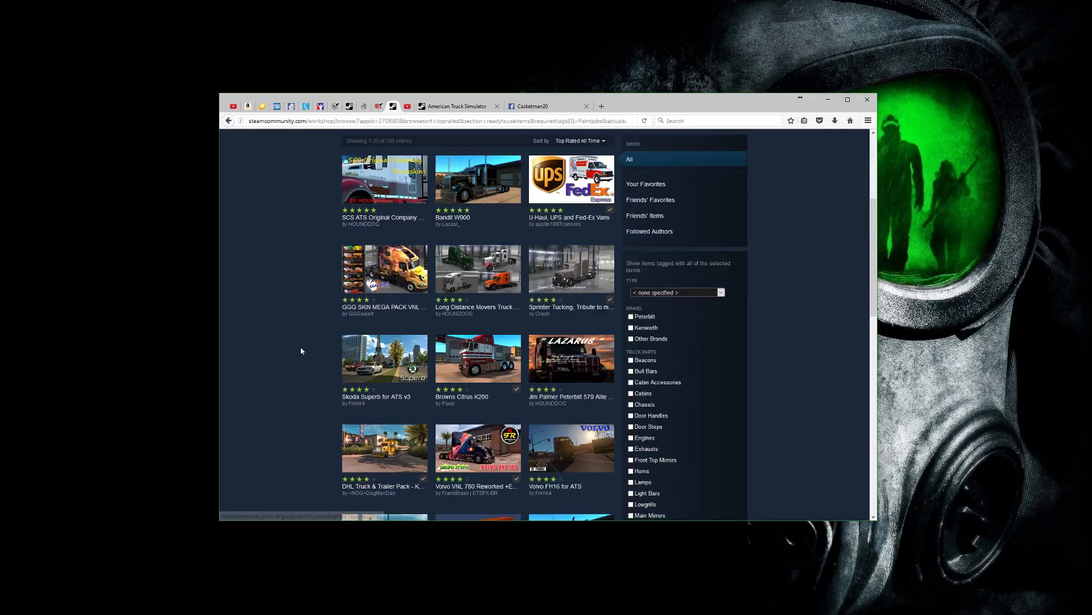
scroll(301, 351, down, 4)
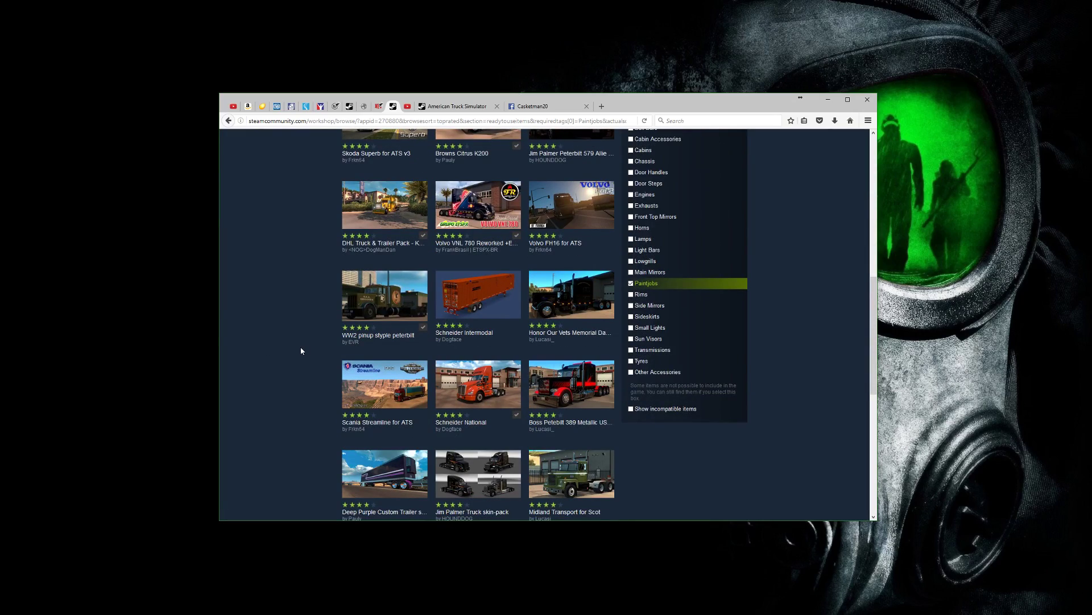
scroll(301, 351, up, 5)
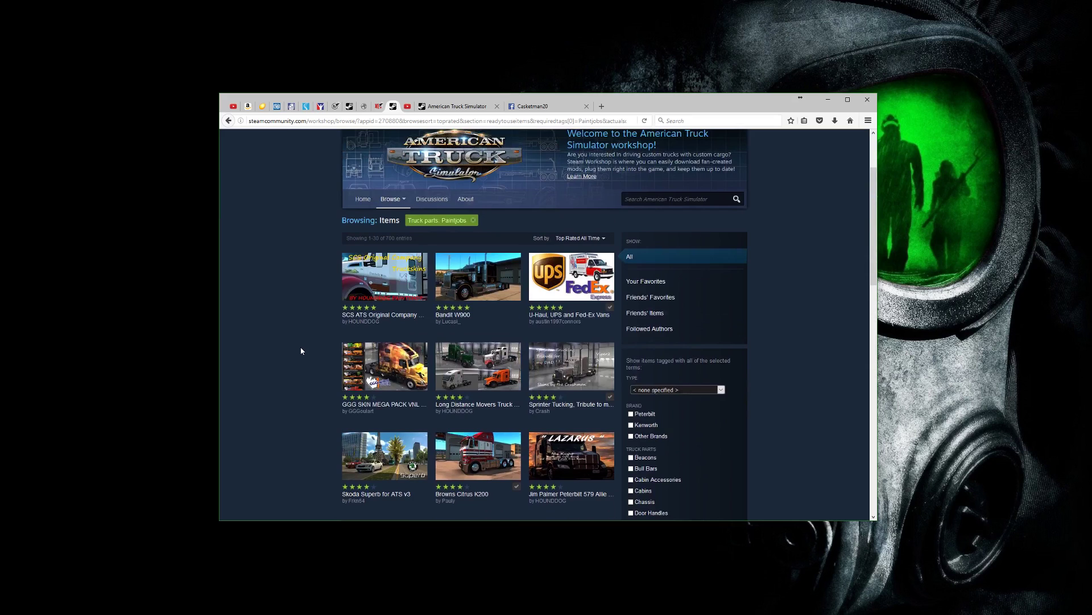
scroll(302, 350, down, 1)
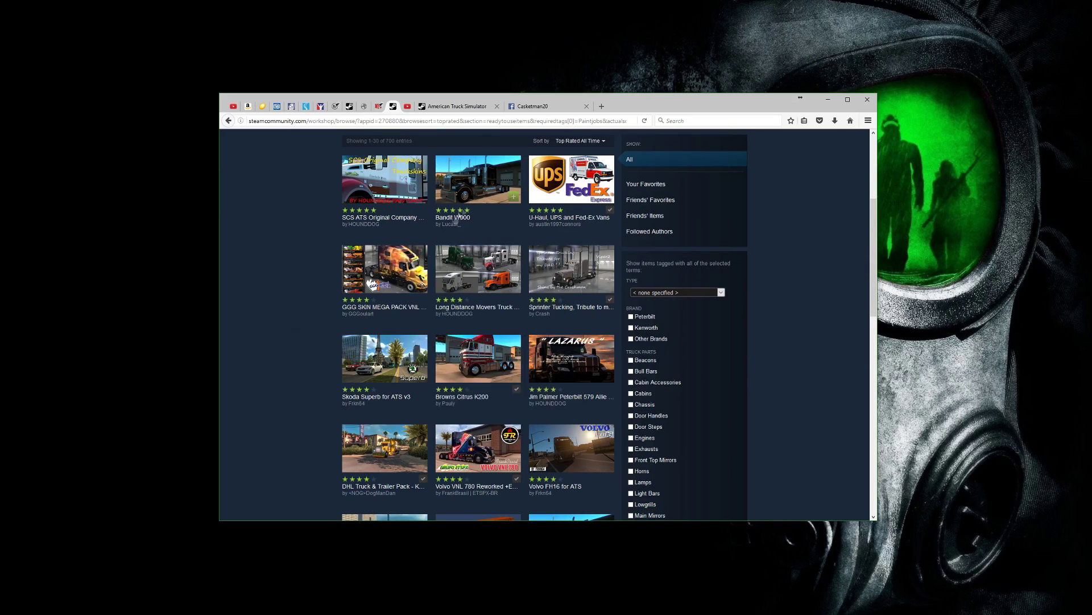
mouse_move(572, 268)
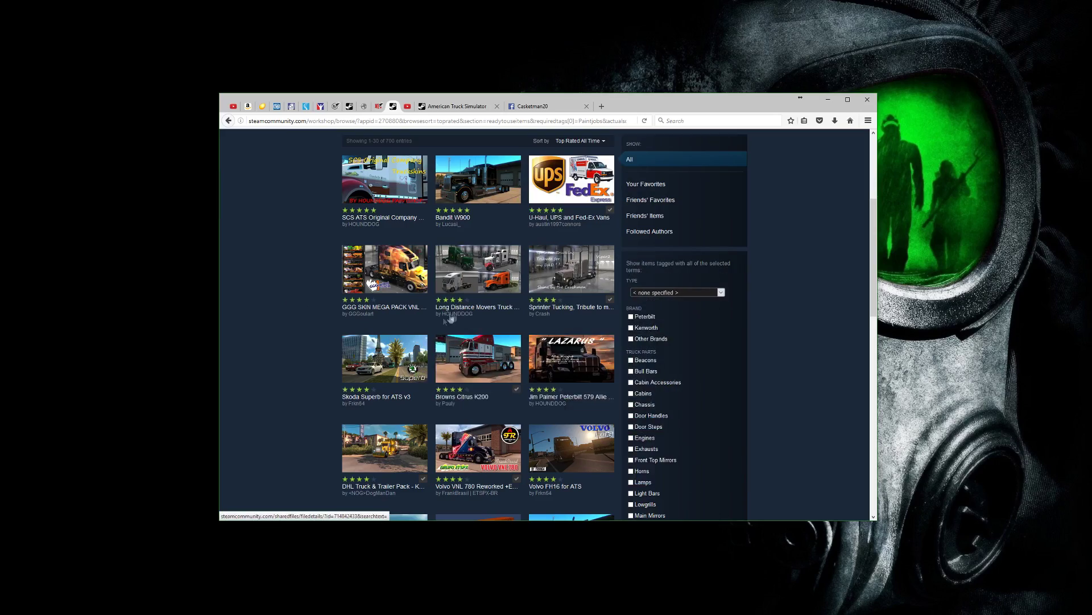
scroll(512, 285, down, 5)
scroll(470, 353, up, 6)
scroll(470, 354, down, 5)
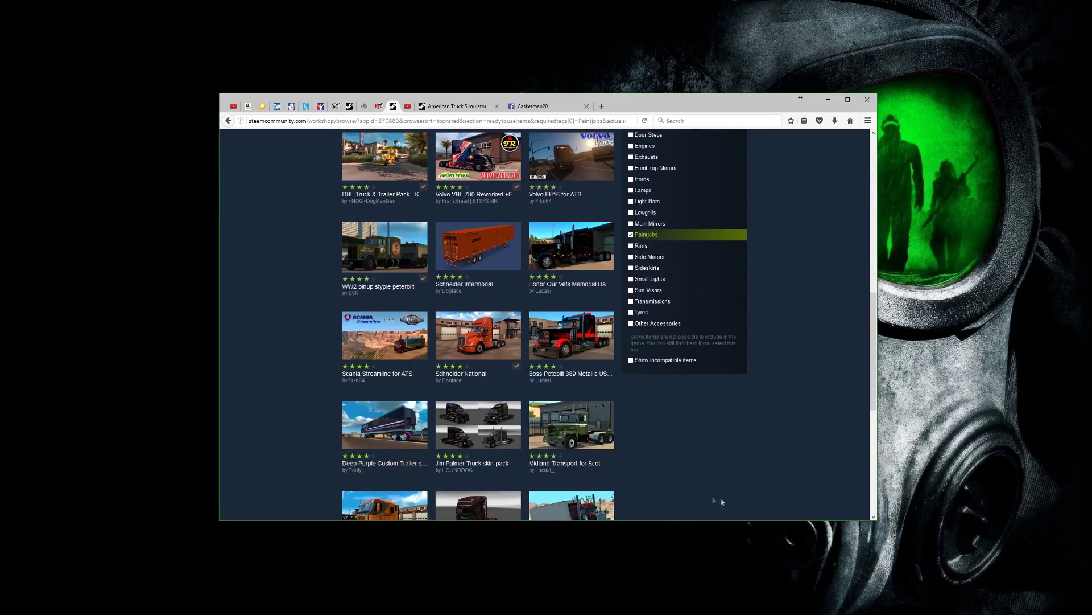
click(577, 336)
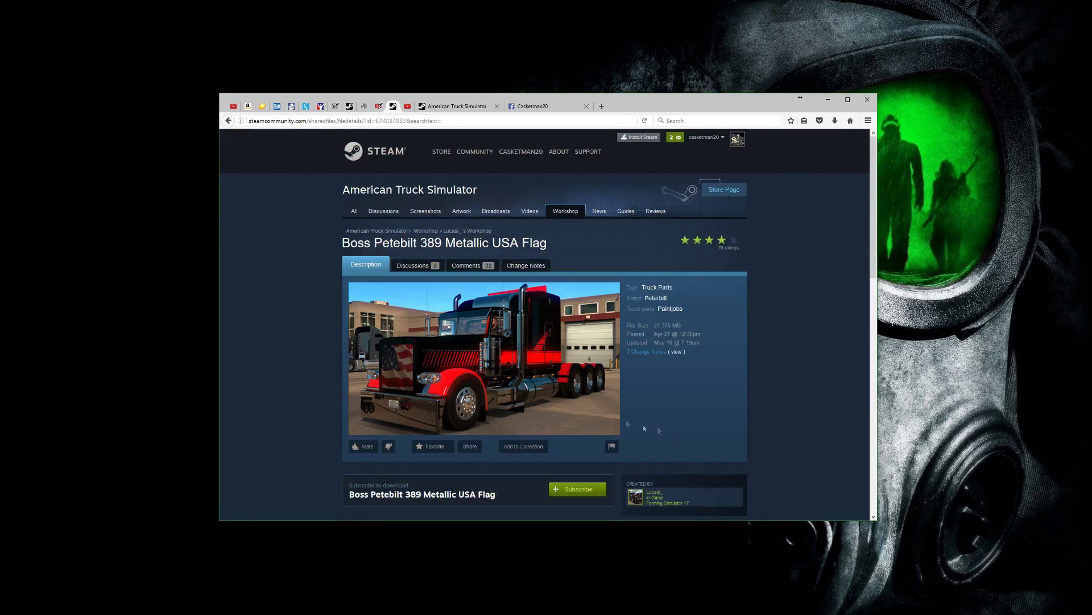
scroll(310, 356, down, 3)
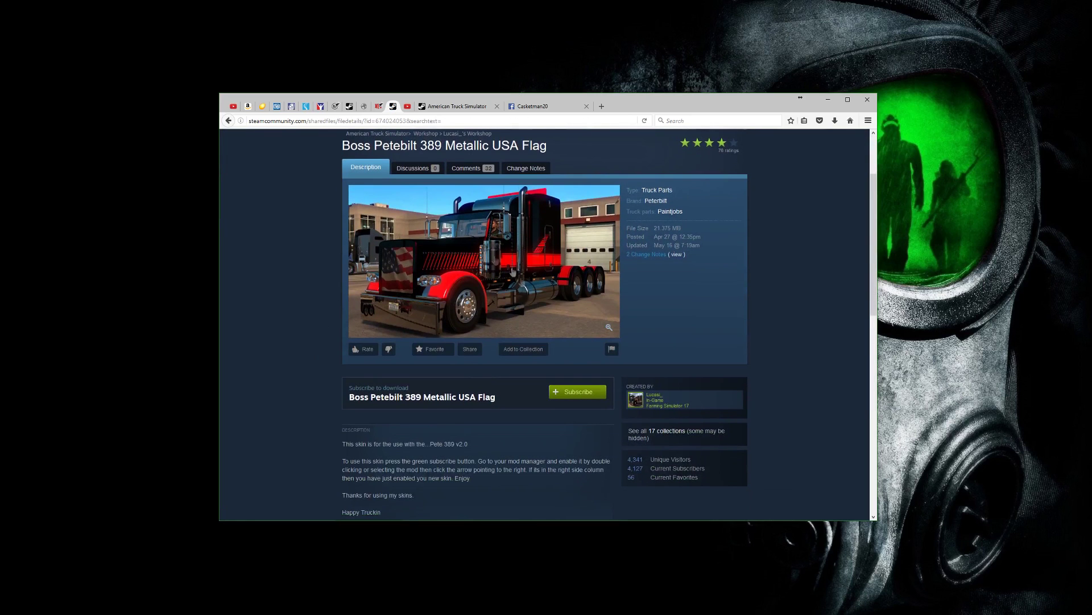
click(592, 393)
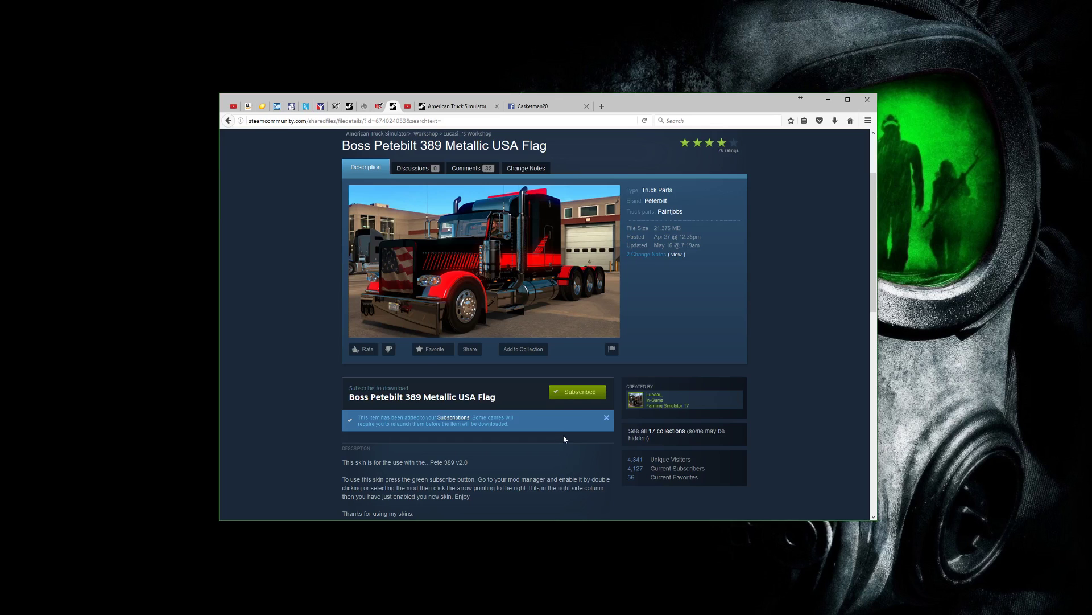
click(578, 391)
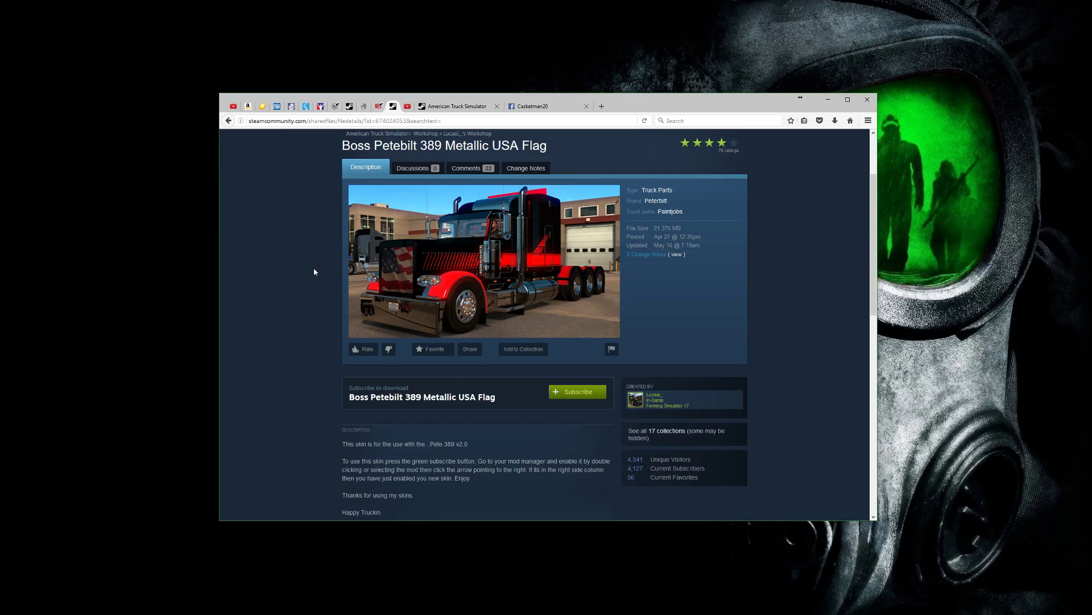
key(alt+Left)
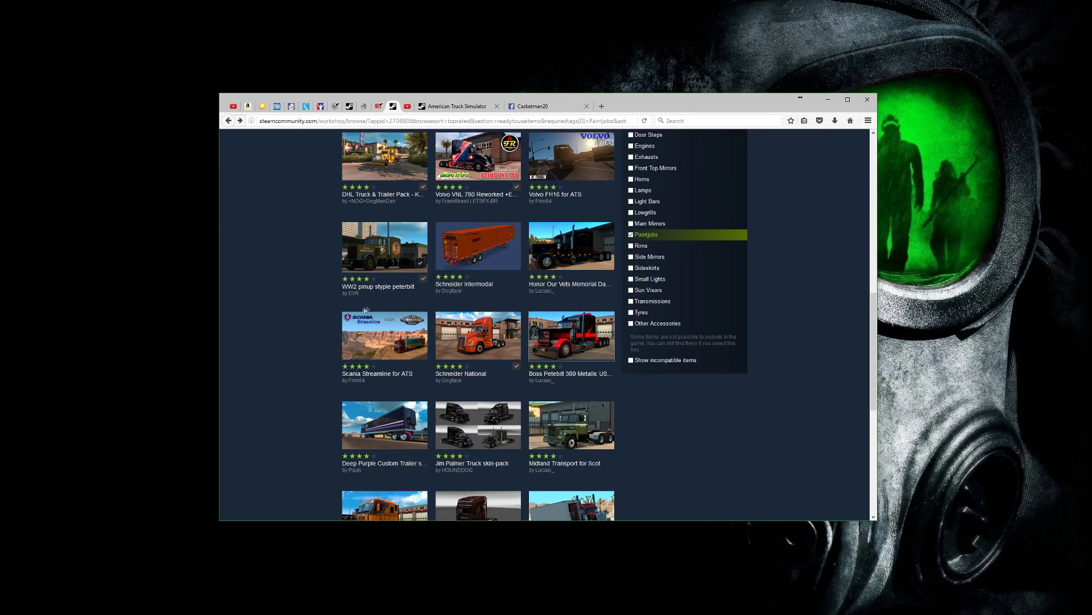
mouse_move(387, 277)
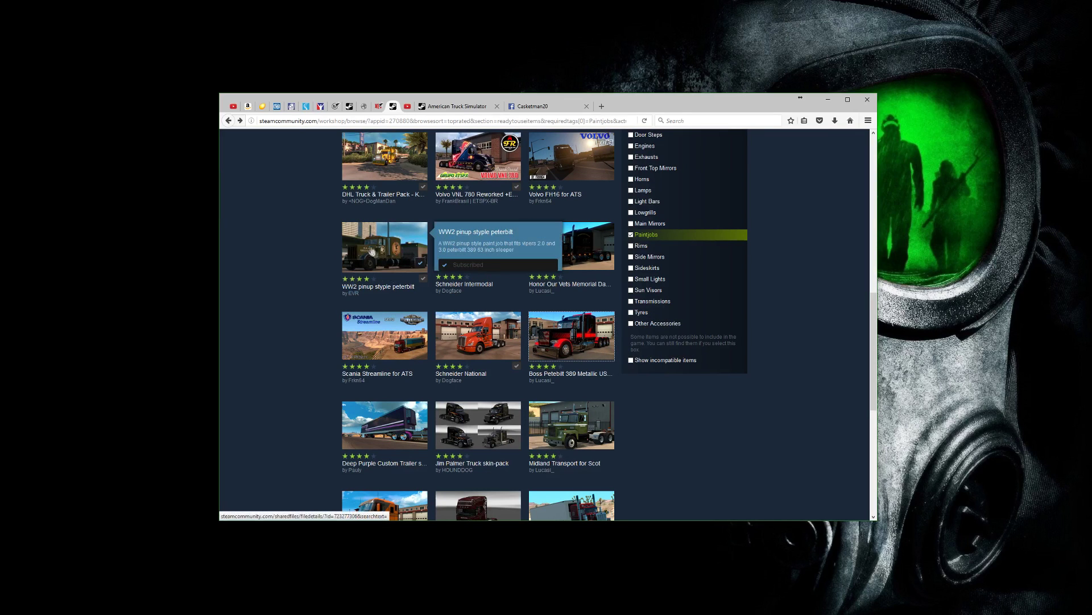
mouse_move(498, 269)
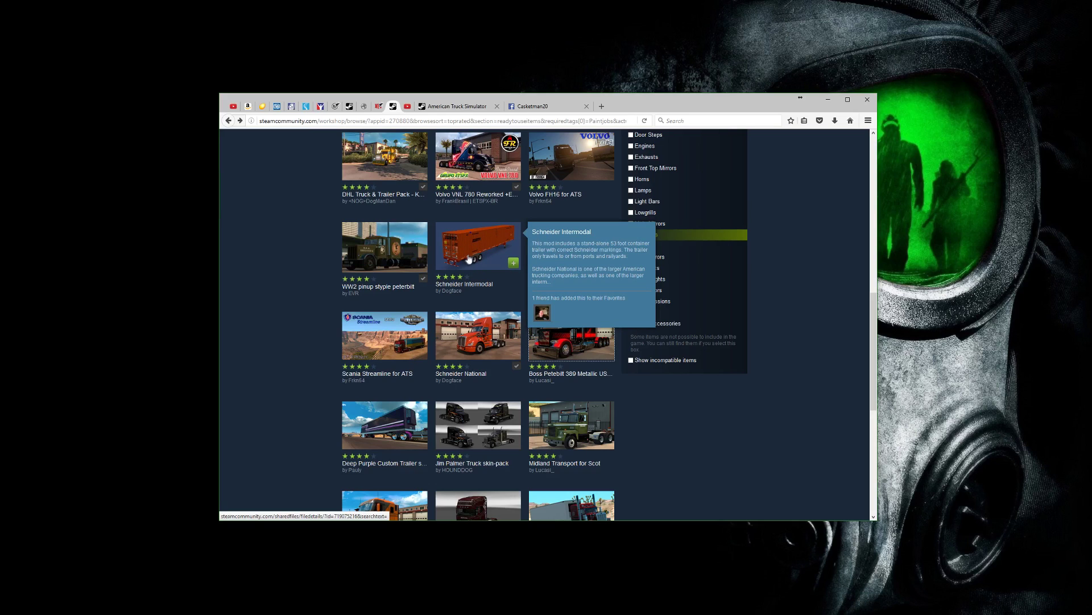
click(514, 264)
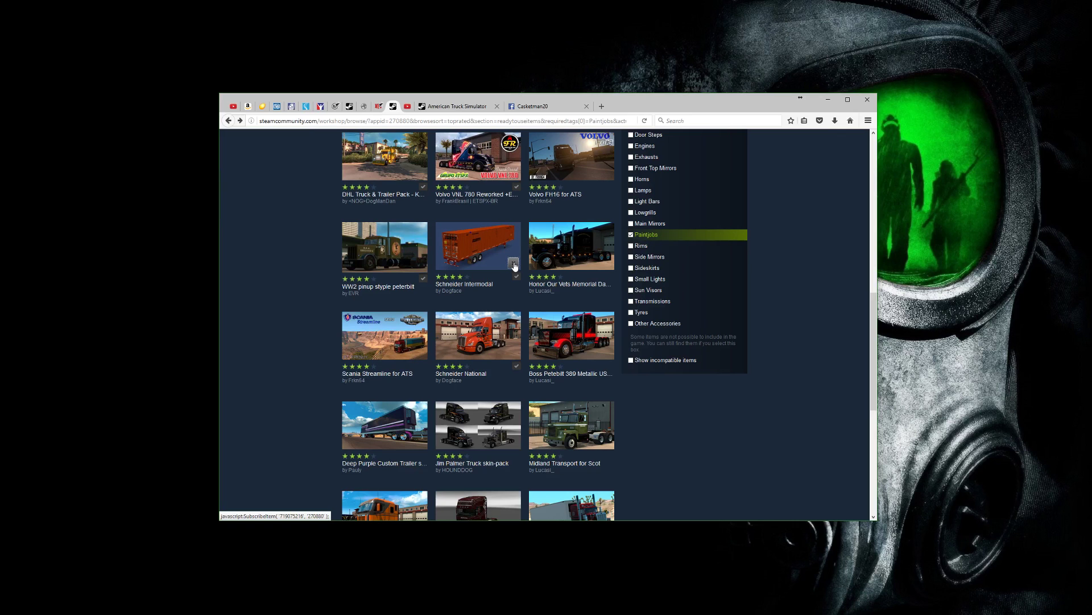
click(514, 266)
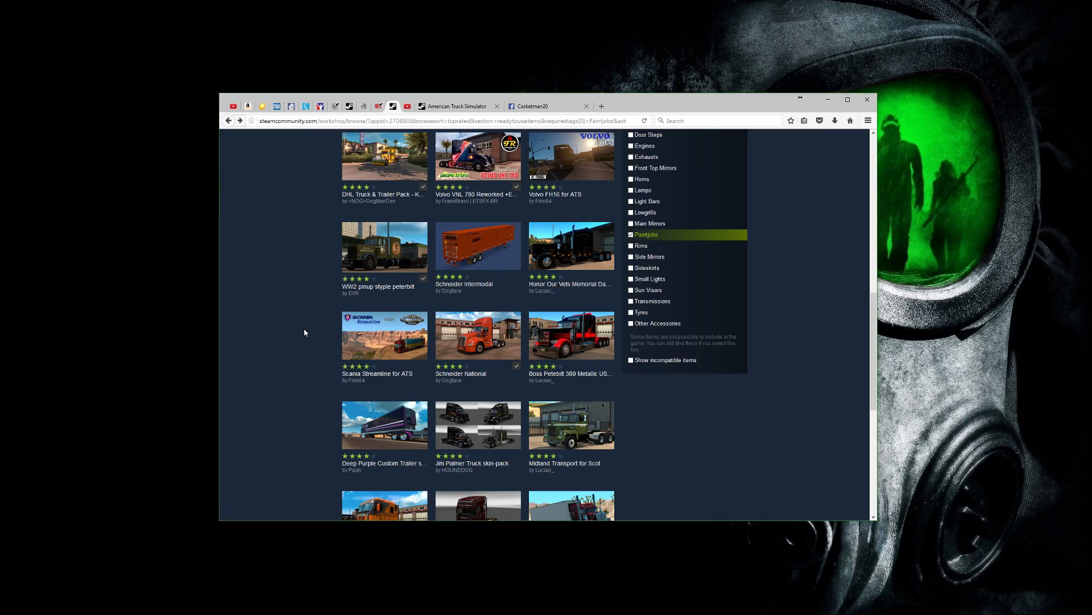
scroll(316, 349, up, 15)
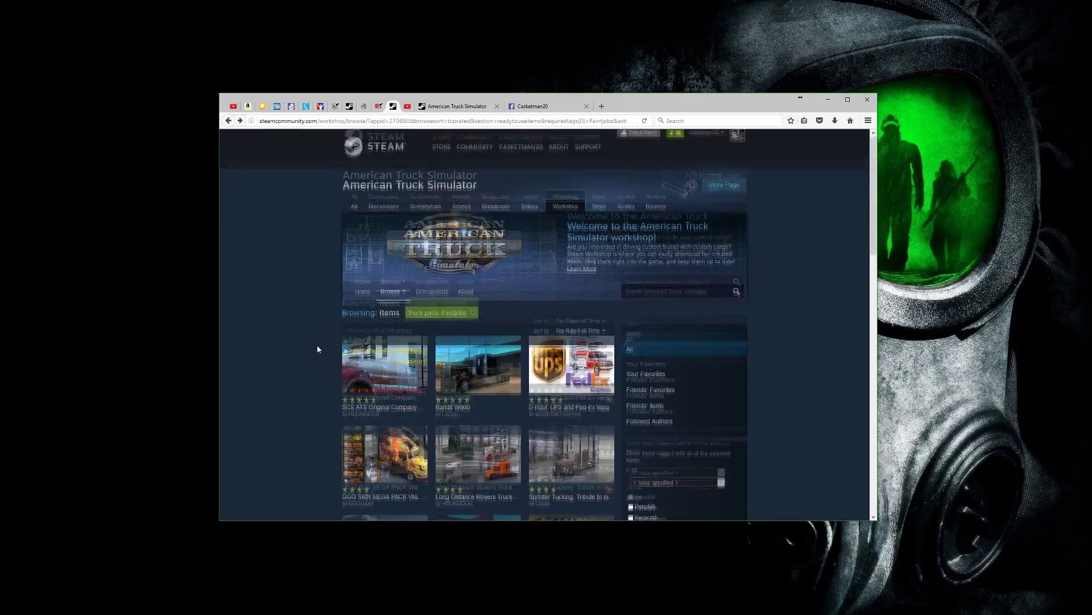
Switch to Chrome and search Google for 'American Truck simulator mods'
scroll(318, 348, down, 15)
scroll(318, 349, up, 12)
scroll(318, 349, up, 3)
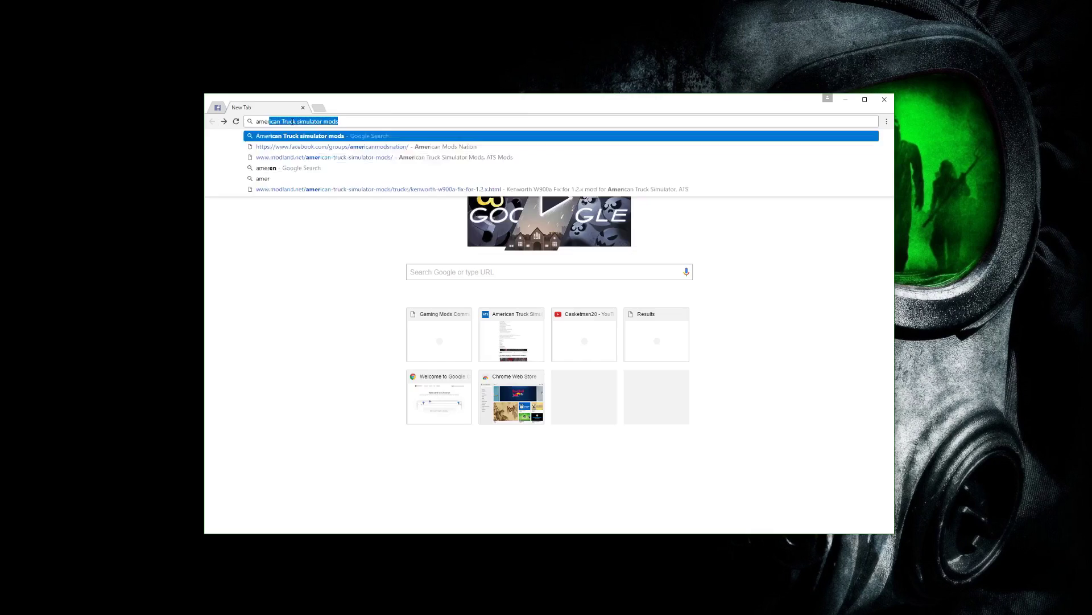
key(Return)
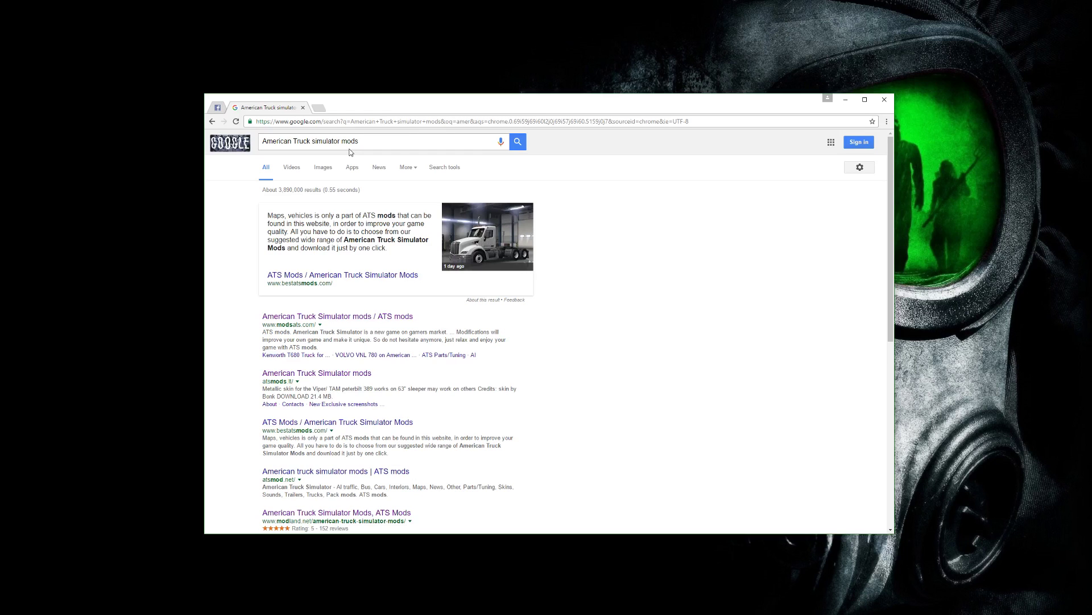
Scroll through the Google results to find the modland.net 'American Truck Simulator Mods, ATS Mods' result
scroll(568, 309, down, 2)
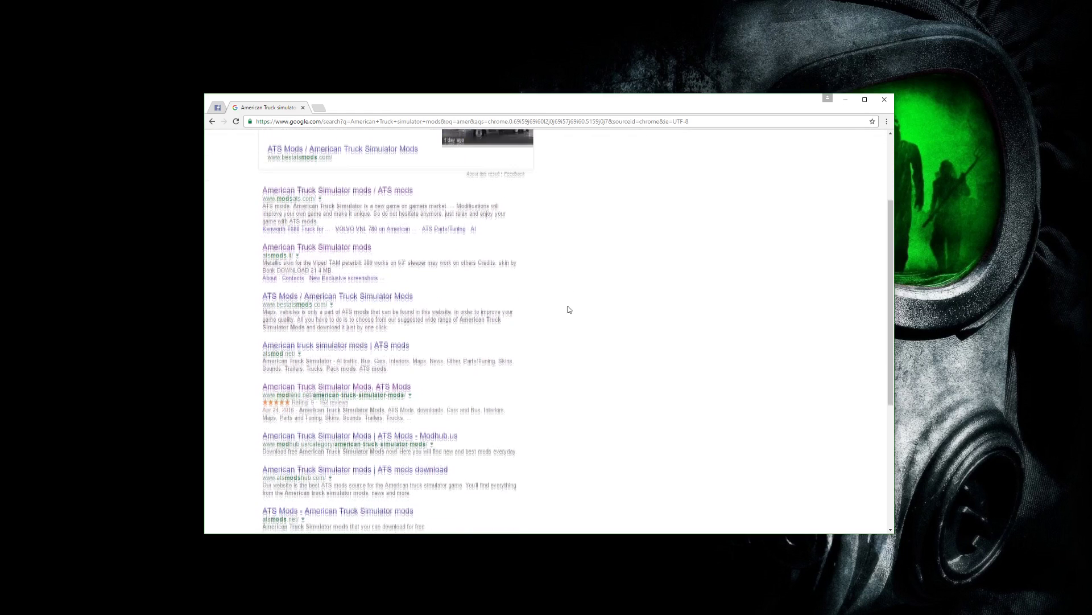
scroll(569, 309, up, 2)
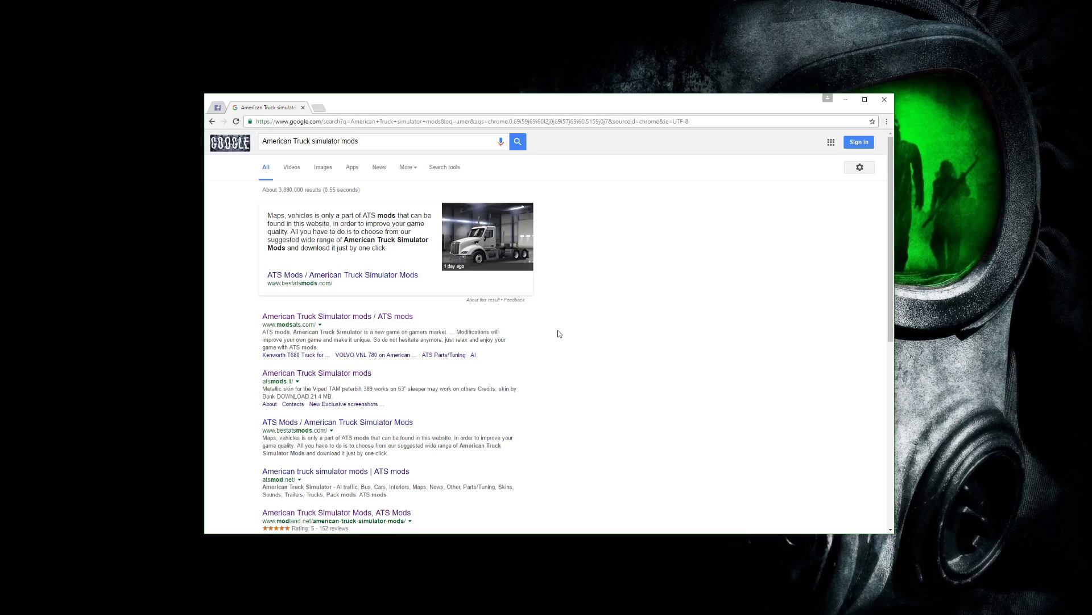
scroll(557, 334, down, 3)
scroll(556, 334, up, 3)
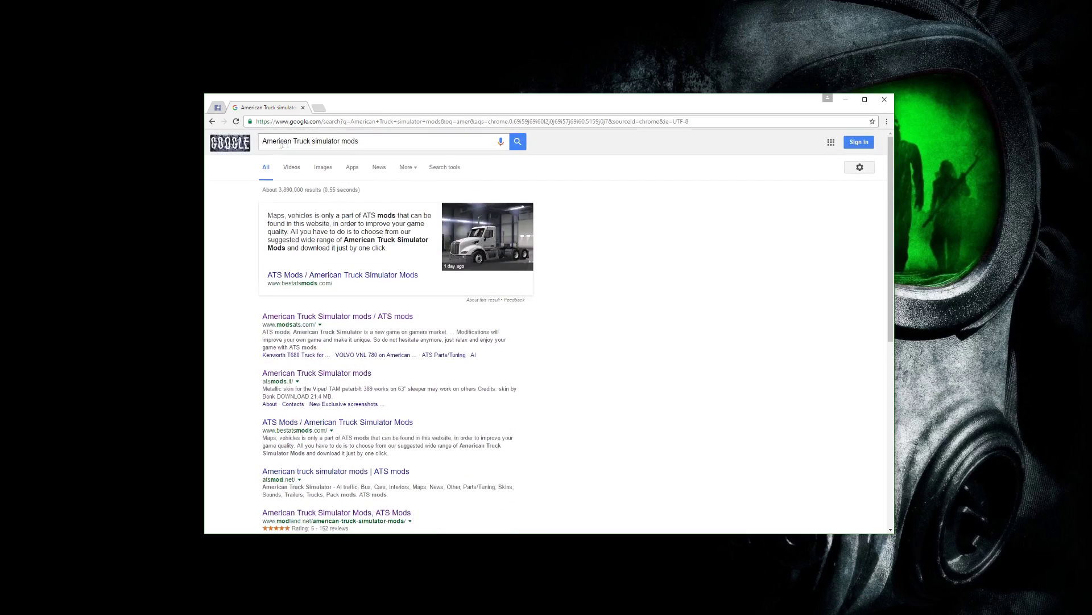
scroll(343, 217, down, 3)
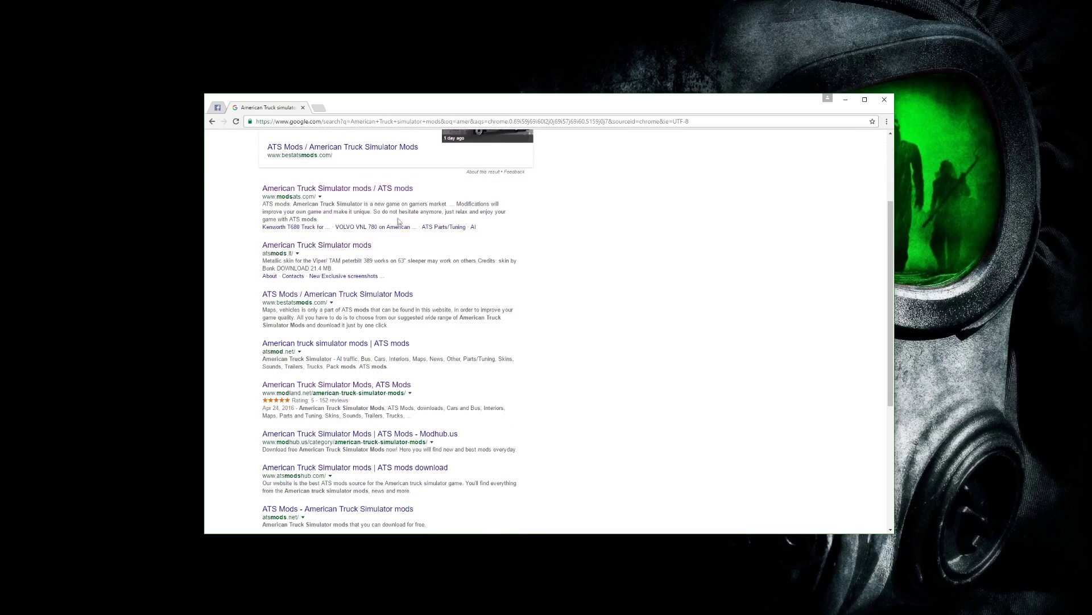
scroll(343, 217, down, 4)
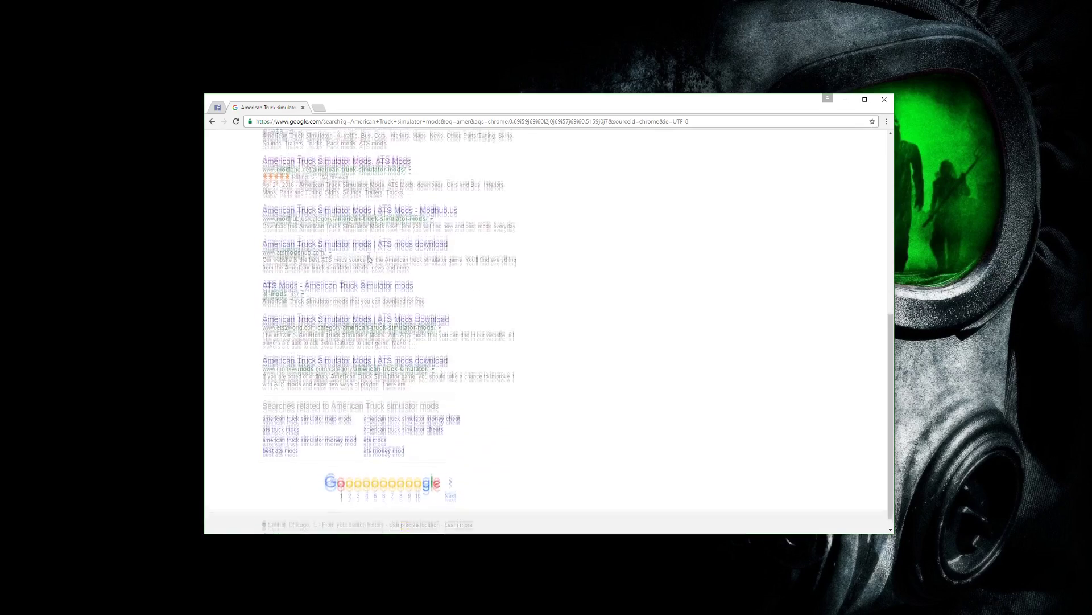
scroll(351, 341, up, 3)
scroll(351, 342, up, 2)
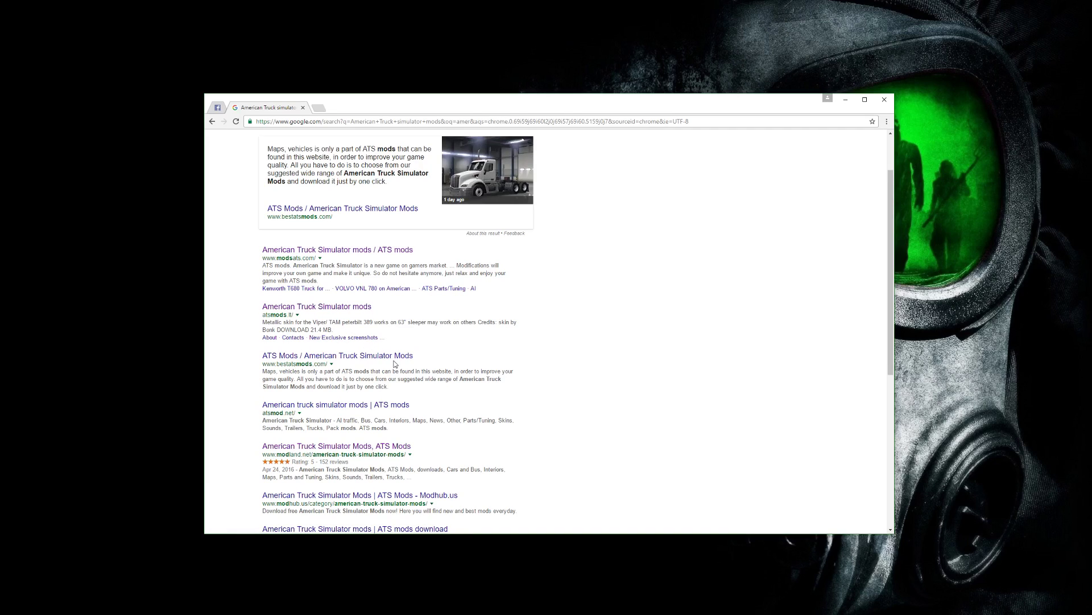
scroll(430, 384, down, 5)
scroll(437, 387, up, 5)
scroll(439, 387, up, 2)
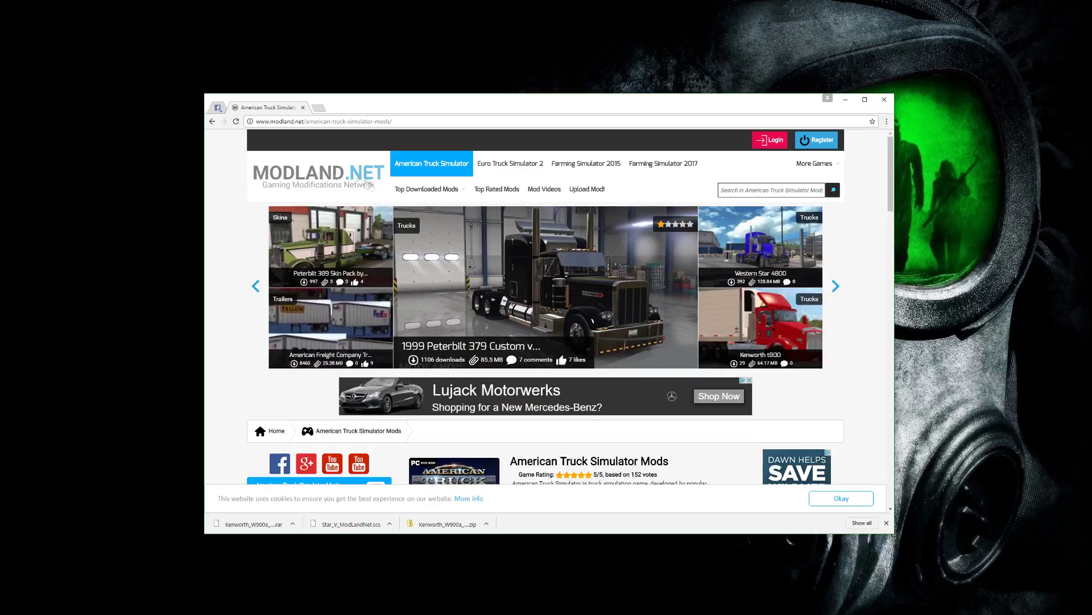
Open the Trucks category of ATS mods on Modland.net
scroll(391, 210, down, 5)
scroll(391, 209, down, 3)
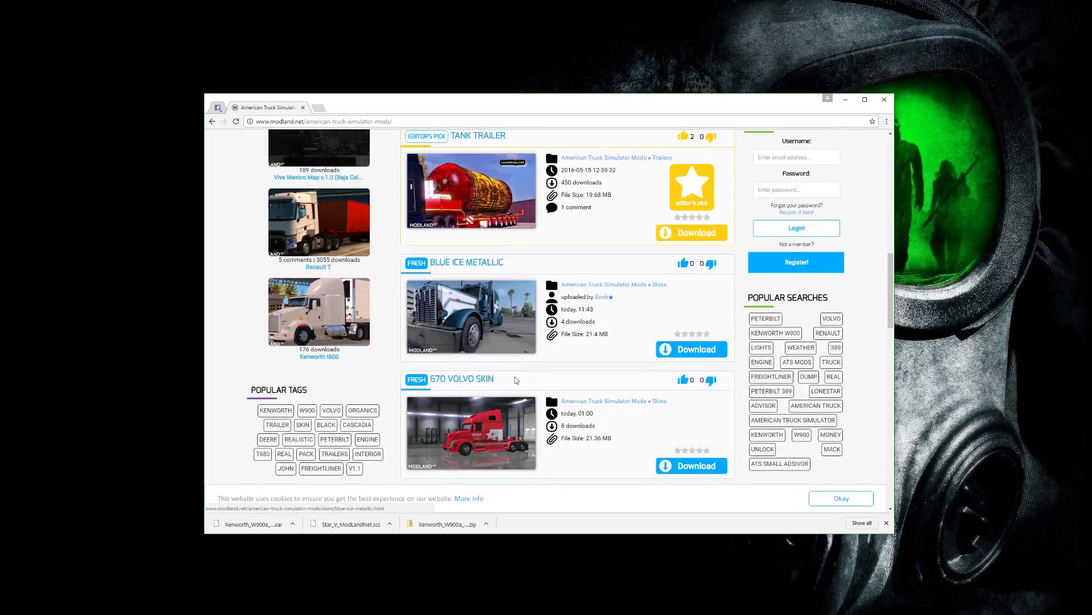
scroll(232, 220, up, 5)
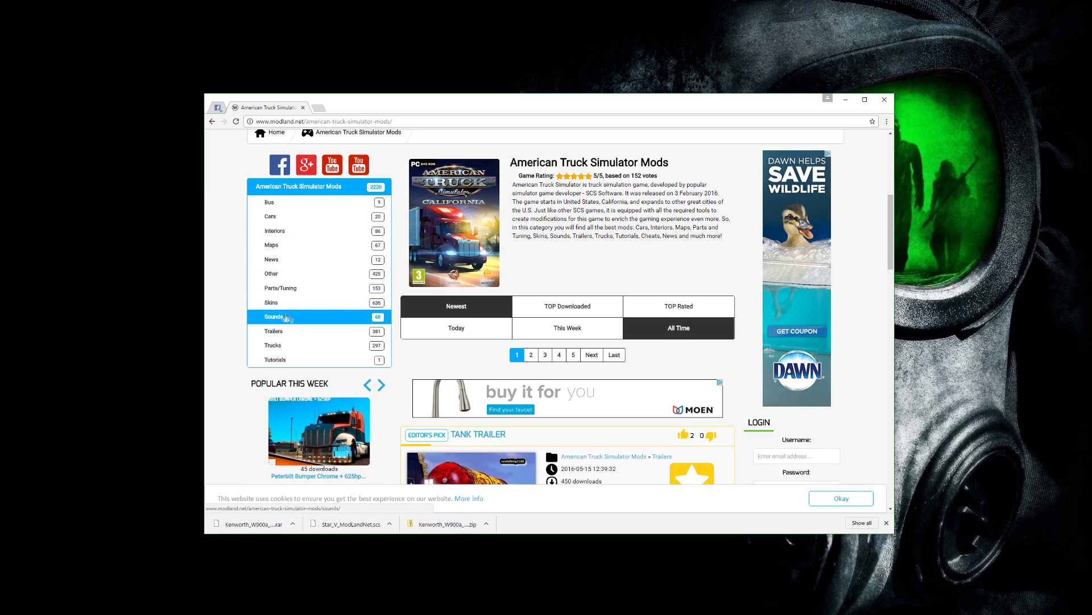
click(279, 348)
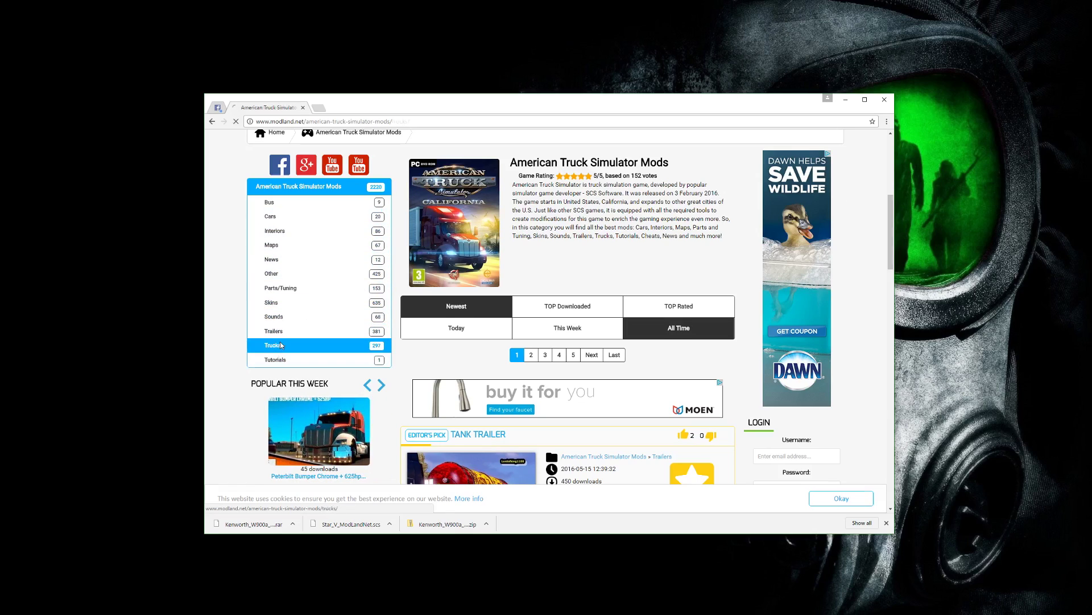
Open the CAT CT660 FOR ATS 1.1 mod page from the trucks list
scroll(633, 321, down, 15)
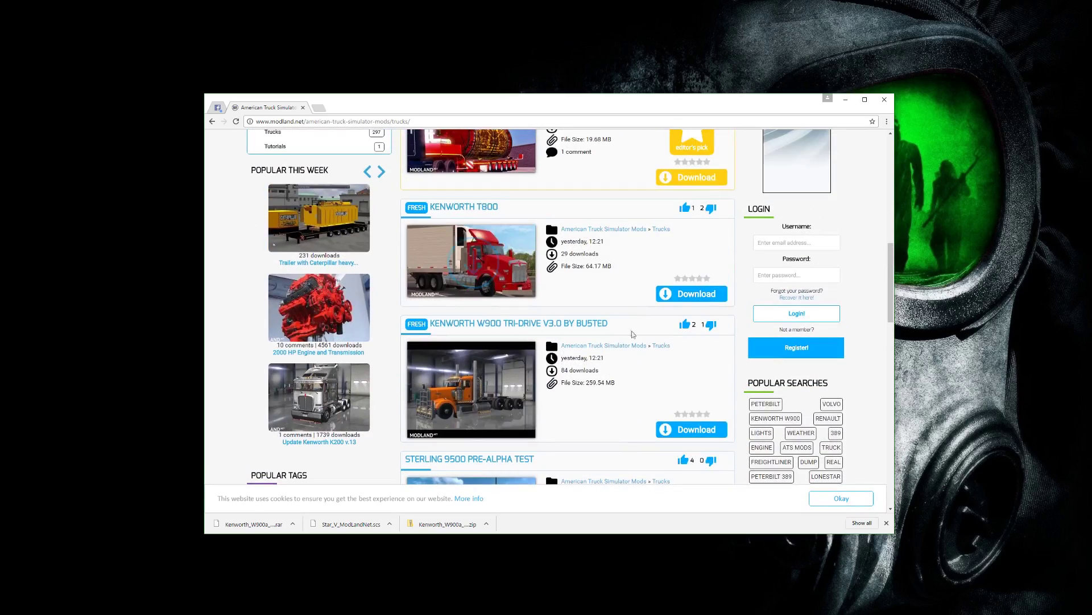
scroll(633, 324, down, 3)
scroll(633, 334, down, 5)
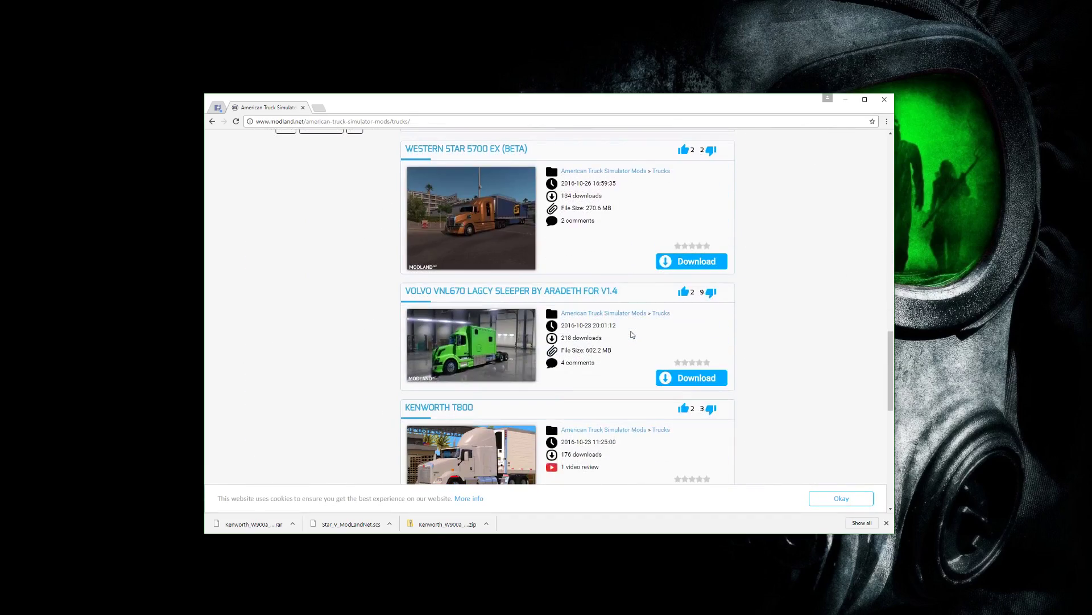
scroll(632, 334, down, 2)
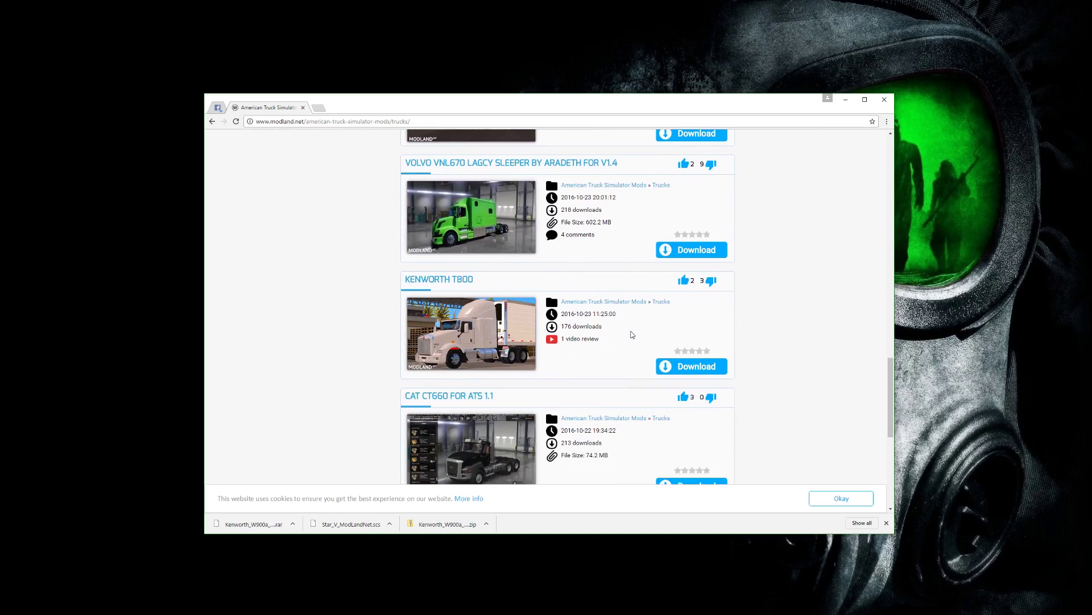
scroll(631, 334, down, 5)
scroll(631, 330, up, 2)
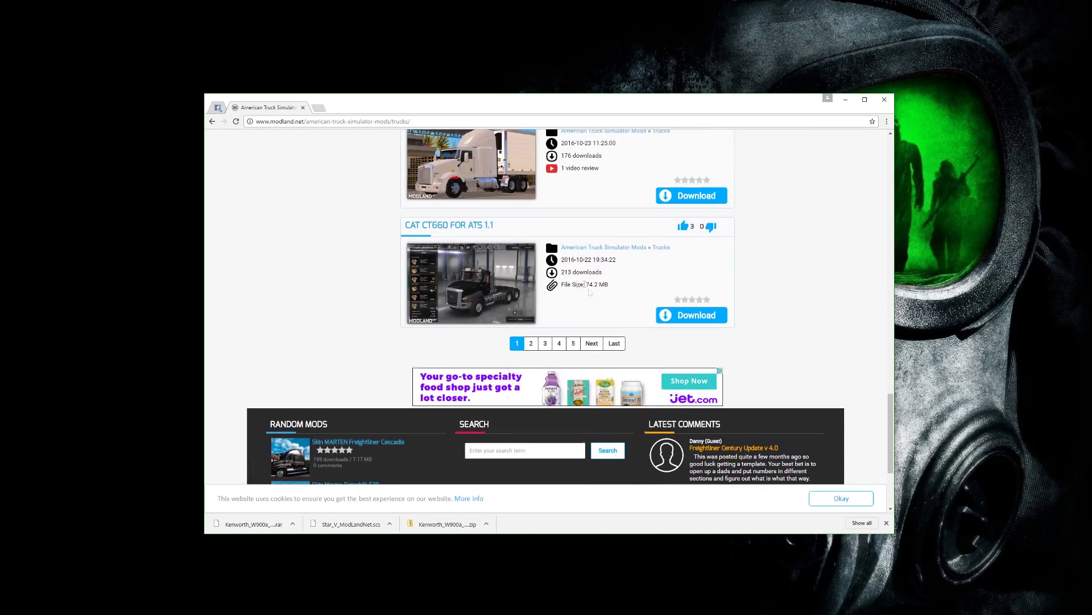
click(459, 229)
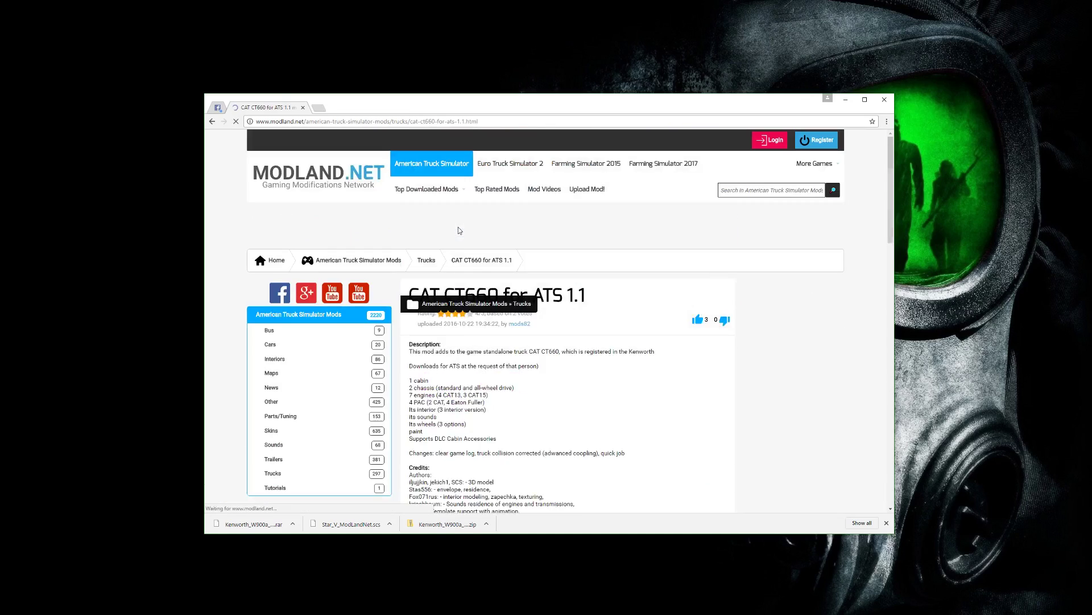
Scroll past the photos to the sharemods.com Download Links and follow the first External Download
scroll(609, 350, down, 3)
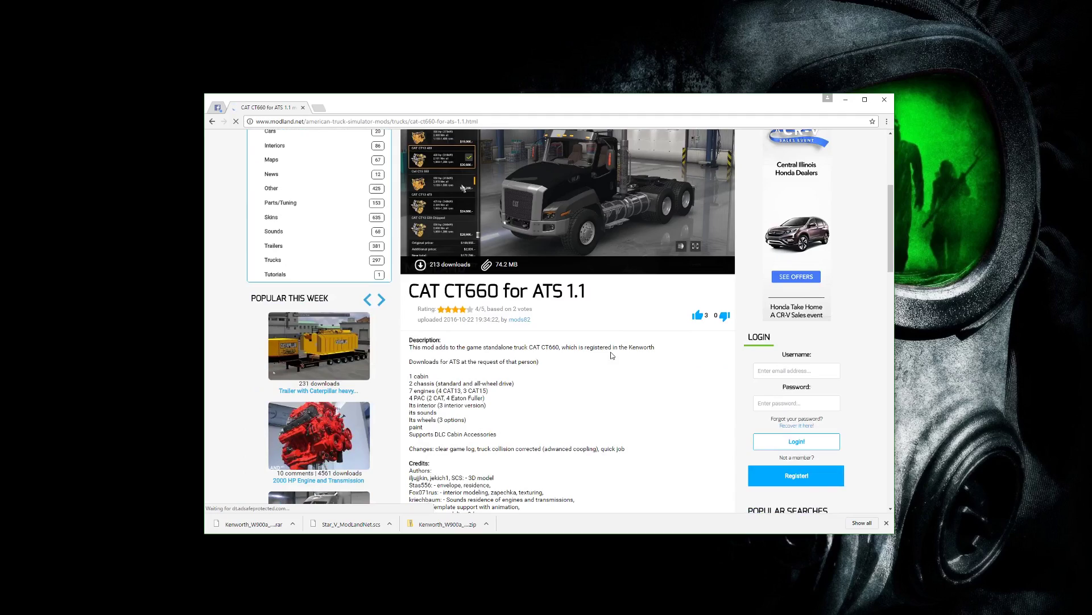
scroll(611, 355, down, 1)
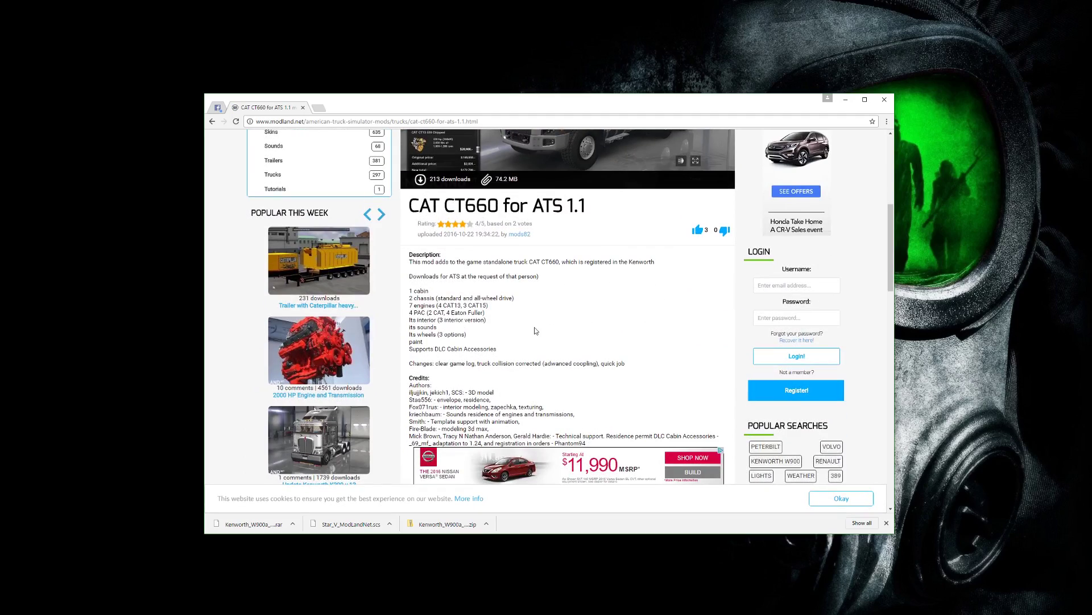
scroll(512, 324, down, 3)
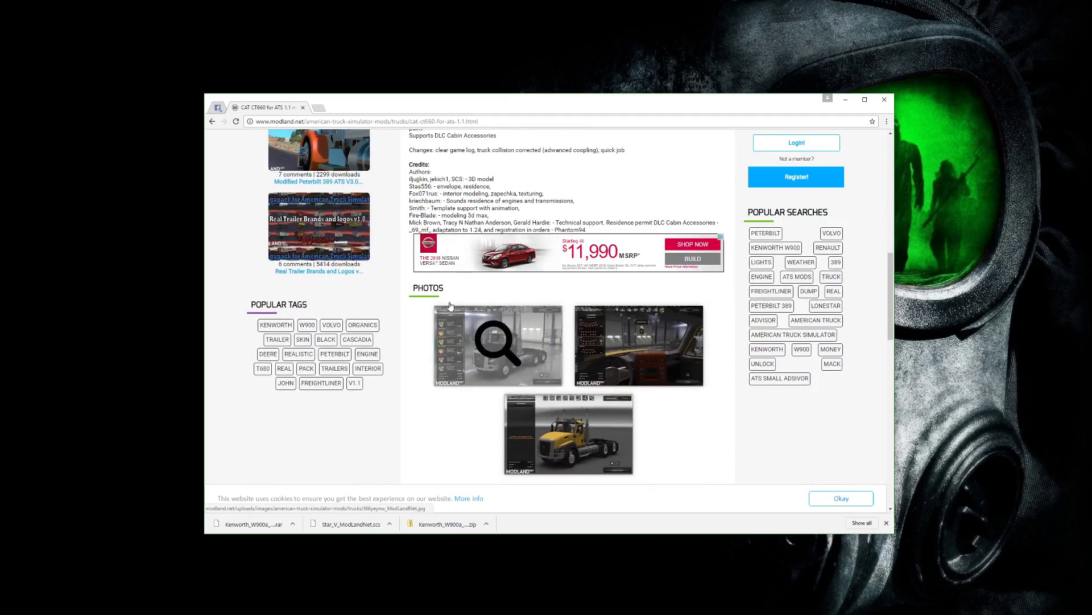
scroll(450, 306, up, 2)
scroll(450, 160, down, 1)
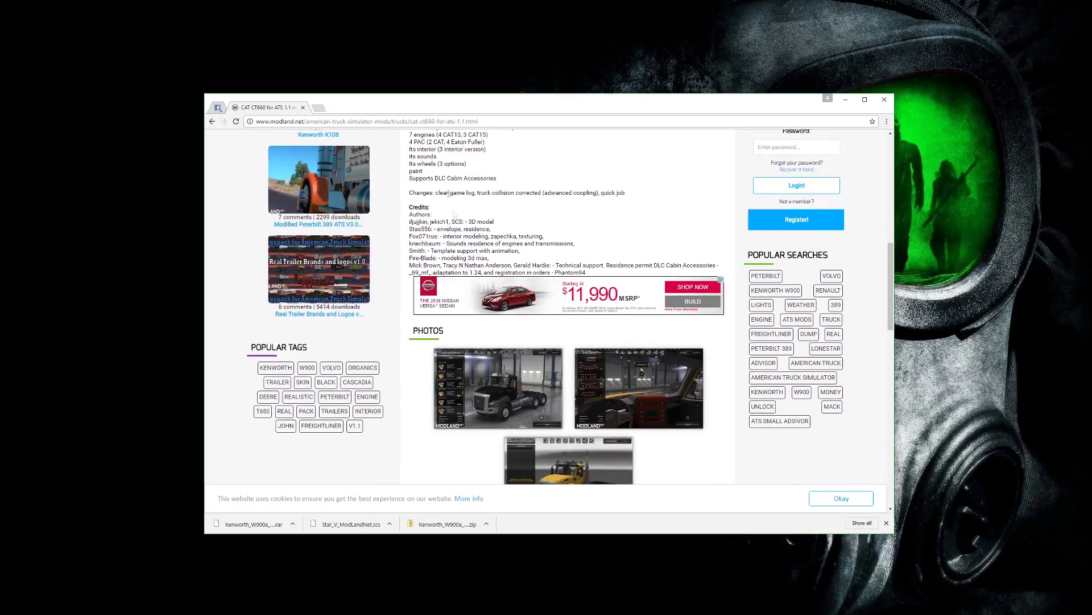
scroll(450, 160, up, 3)
scroll(487, 257, down, 1)
scroll(487, 256, down, 5)
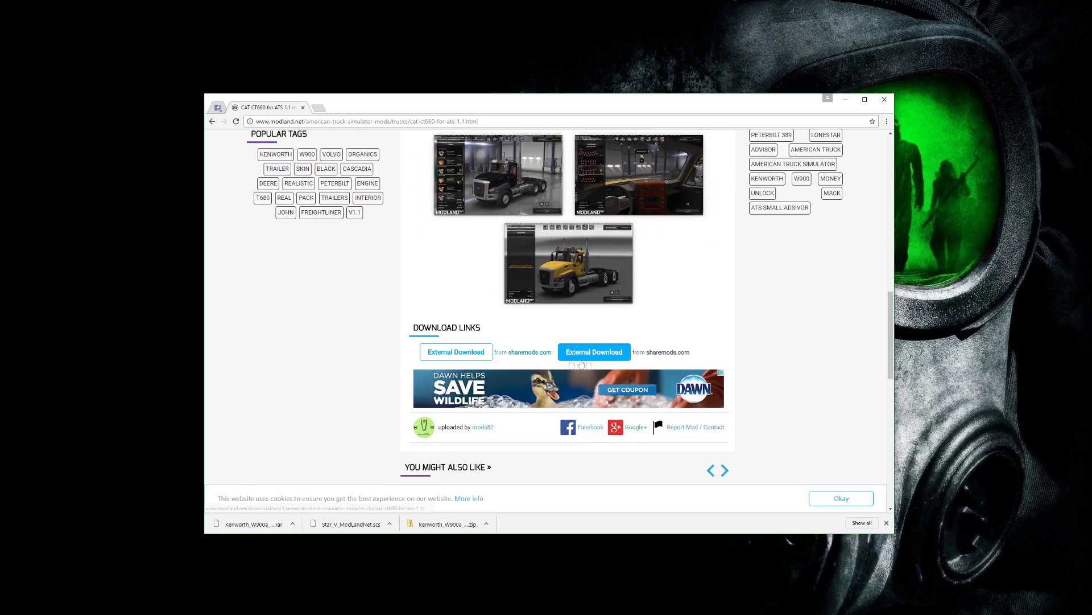
click(470, 348)
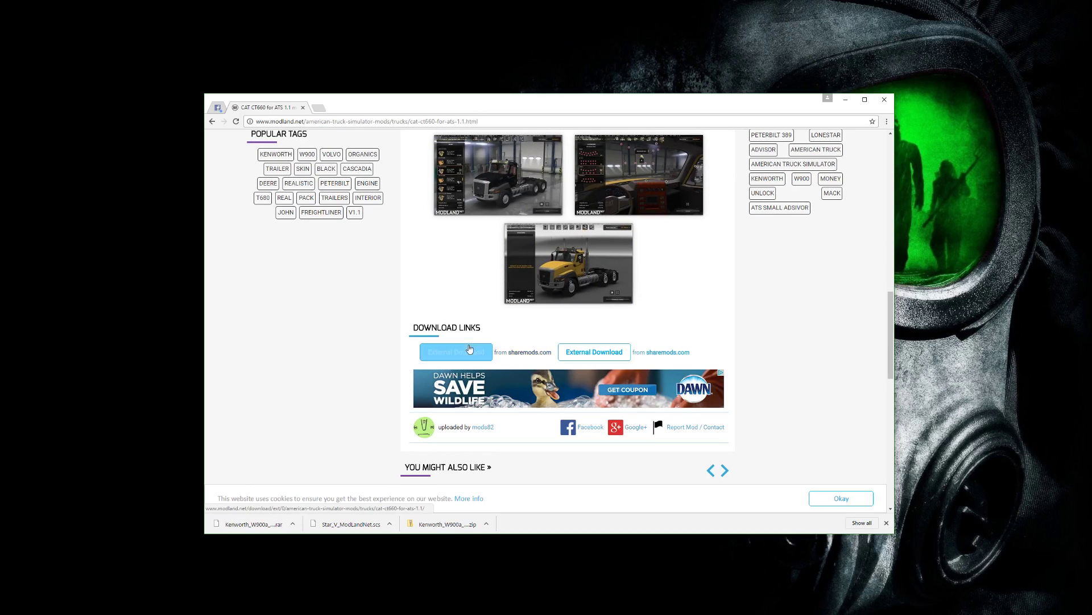
Dismiss the downloads bar and follow 'Download File (From sharemods.com)' to the cat_ct660_ats.7z page
click(470, 351)
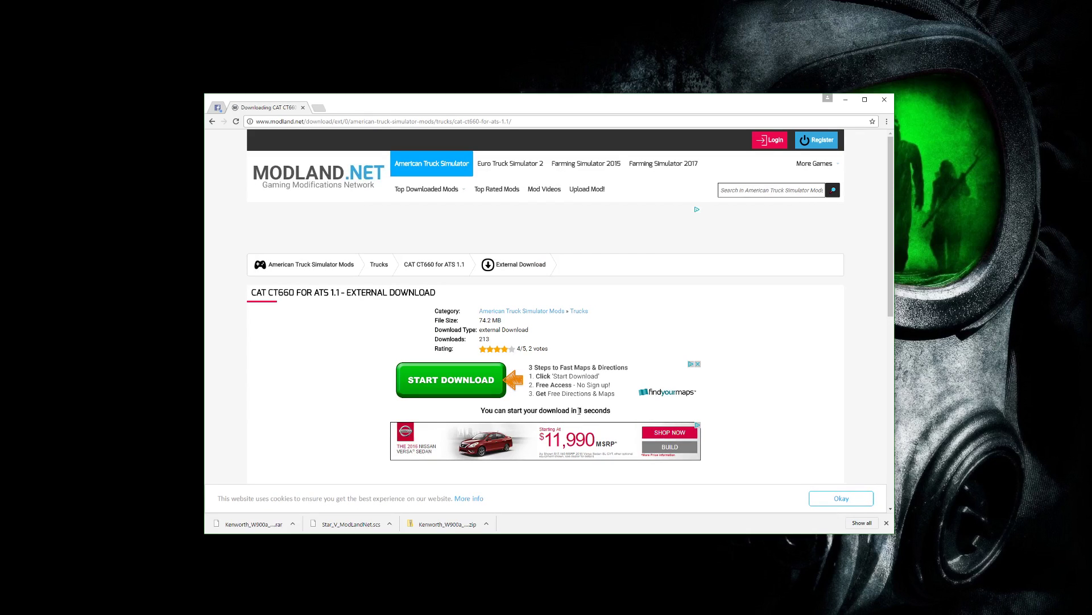
click(888, 523)
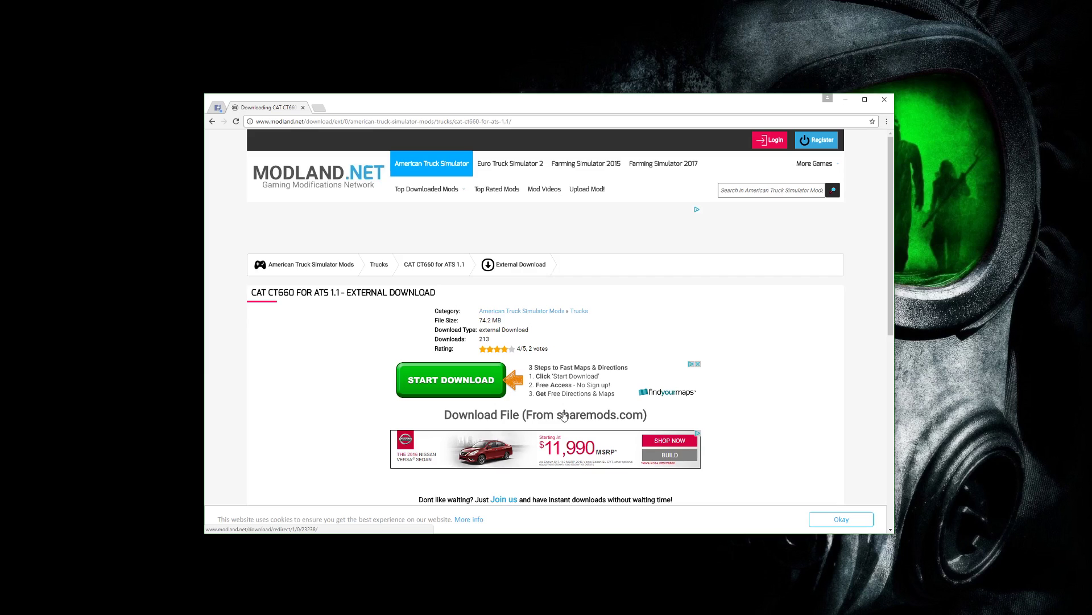
click(563, 417)
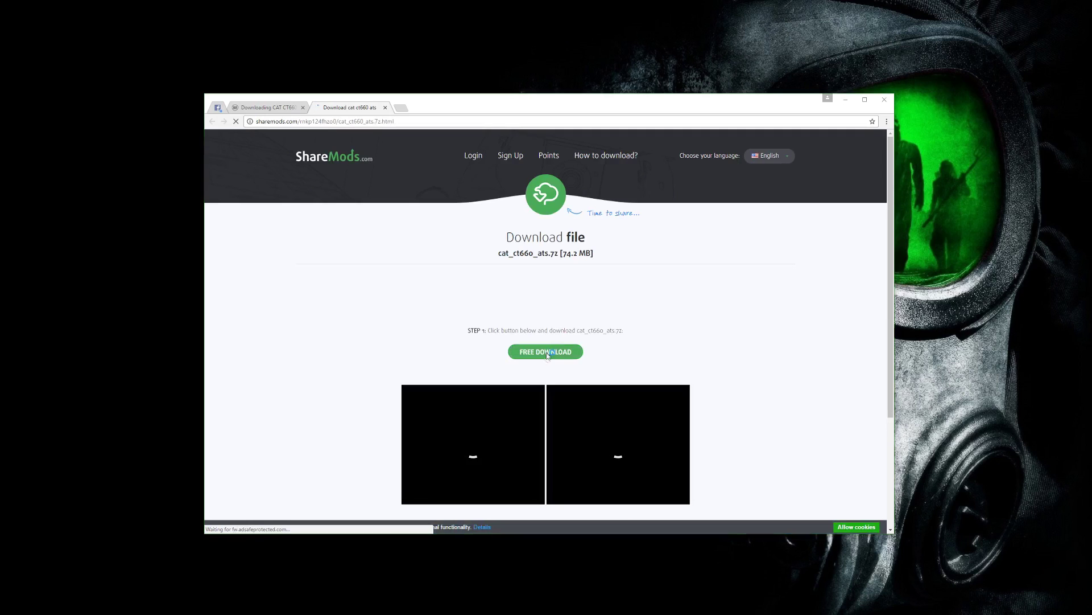
Download cat_ct660_ats.7z (74.2 MB) for free from ShareMods, closing the ROBLOX ad tab
click(547, 356)
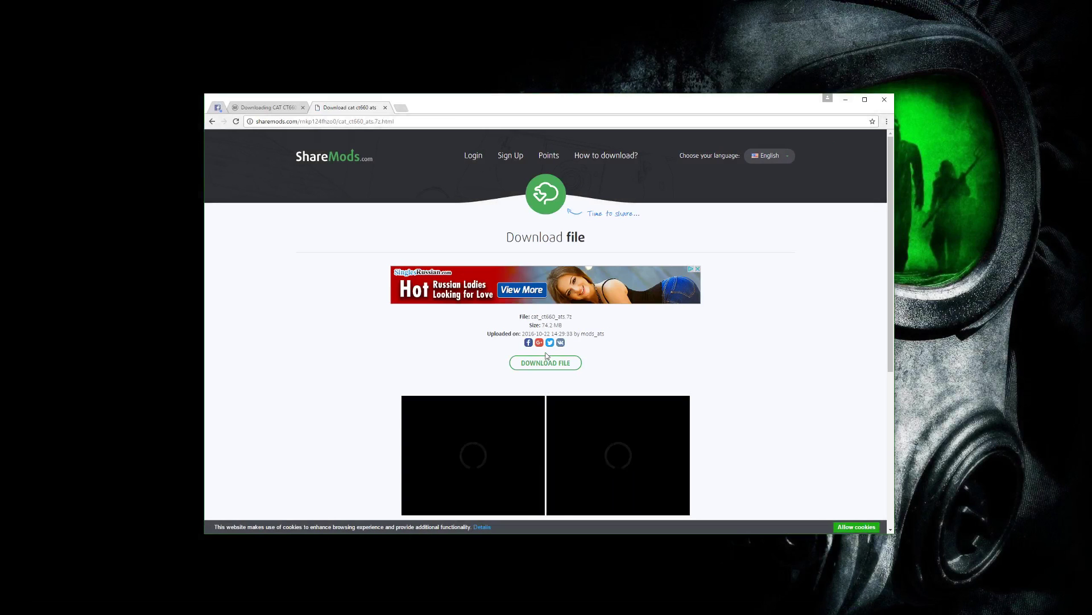
click(545, 362)
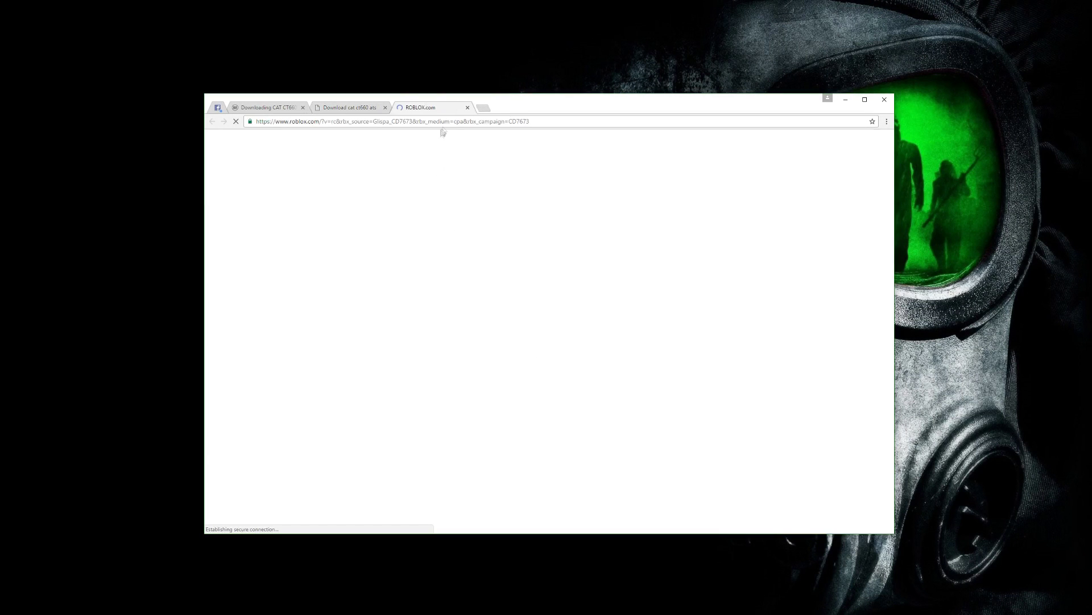
click(468, 107)
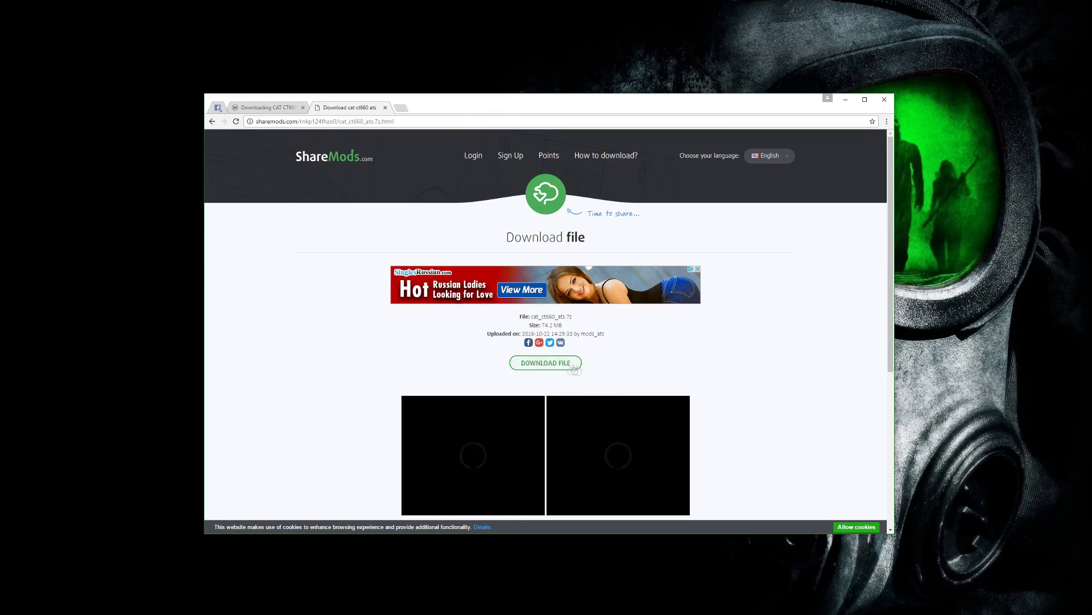
click(545, 362)
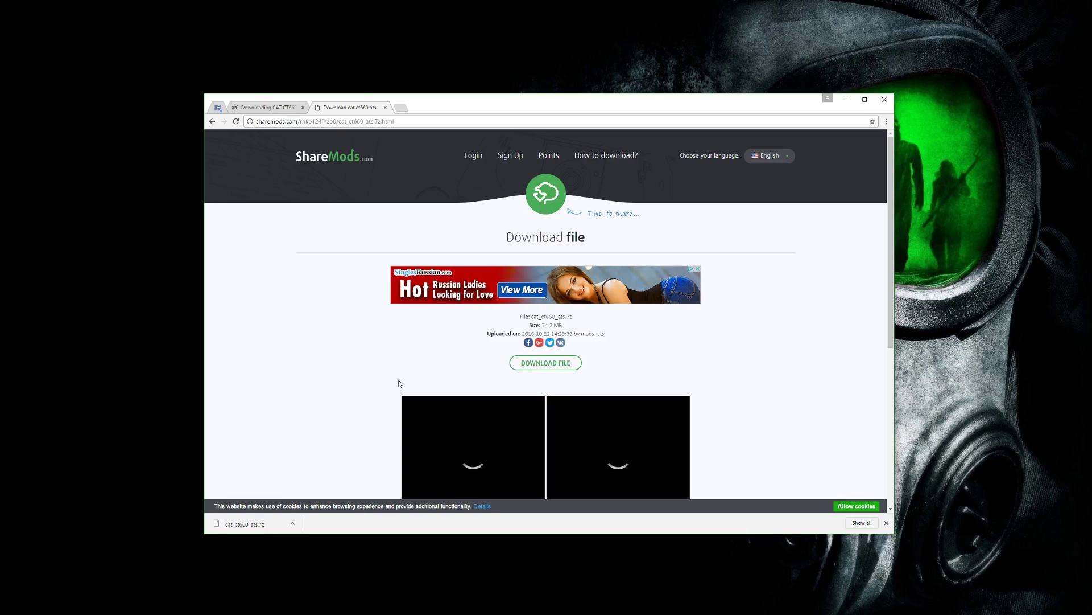
Check the downloaded cat_ct660_ats.7z and close the ShareMods tab
drag(582, 317, 521, 315)
click(1035, 21)
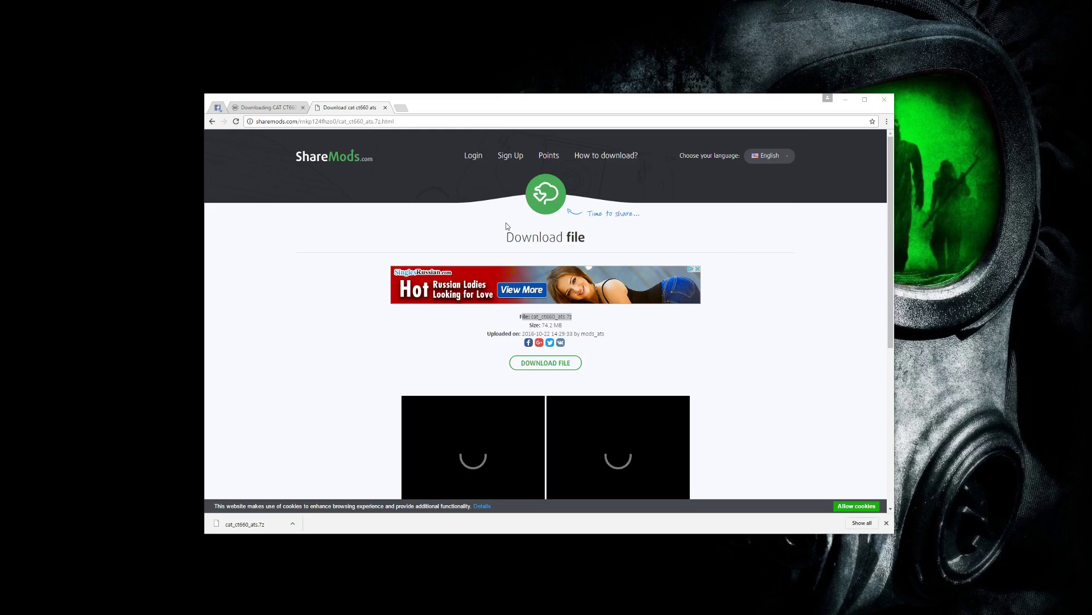
click(385, 107)
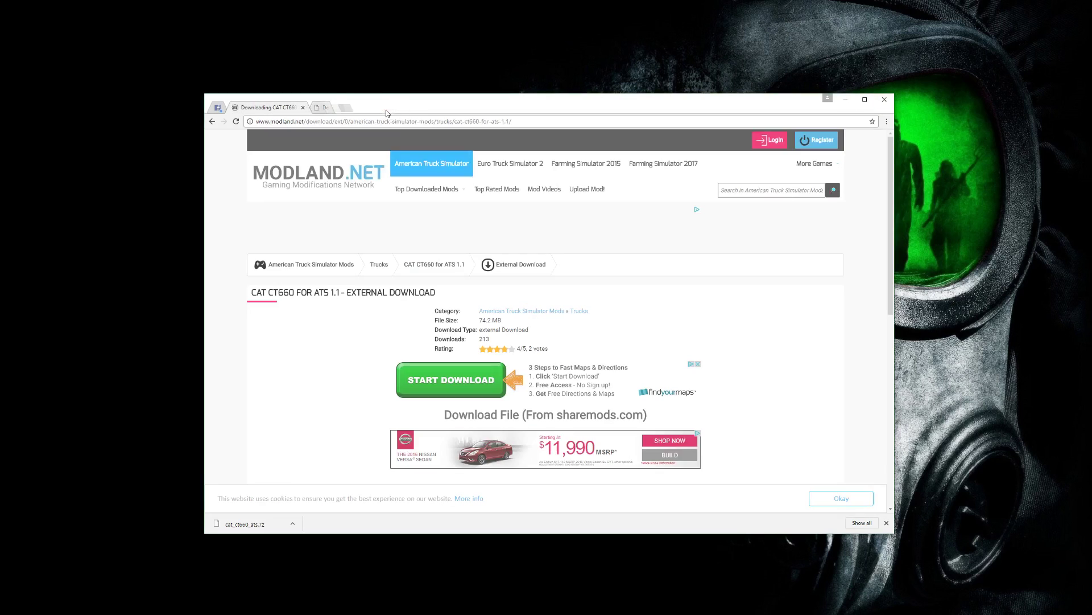